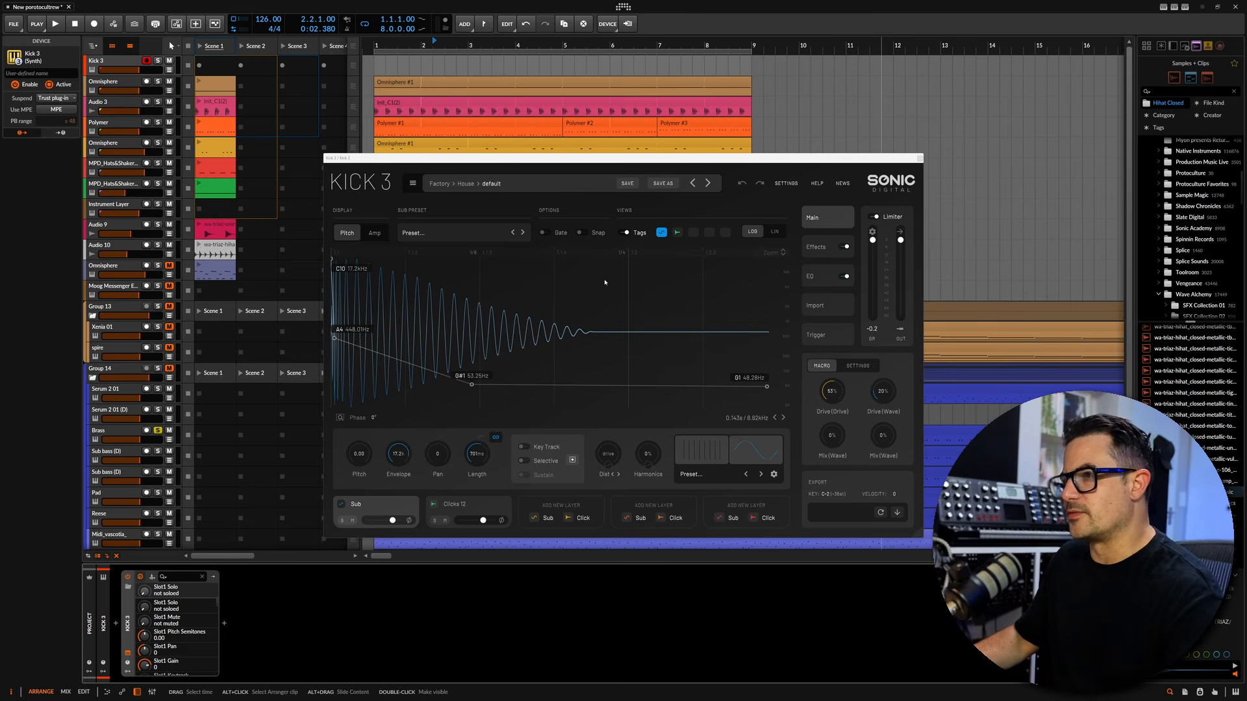
# - Browse the Music location and search its tracks for "proto"
pyautogui.moveTo(556, 161); pyautogui.dragTo(556, 156)
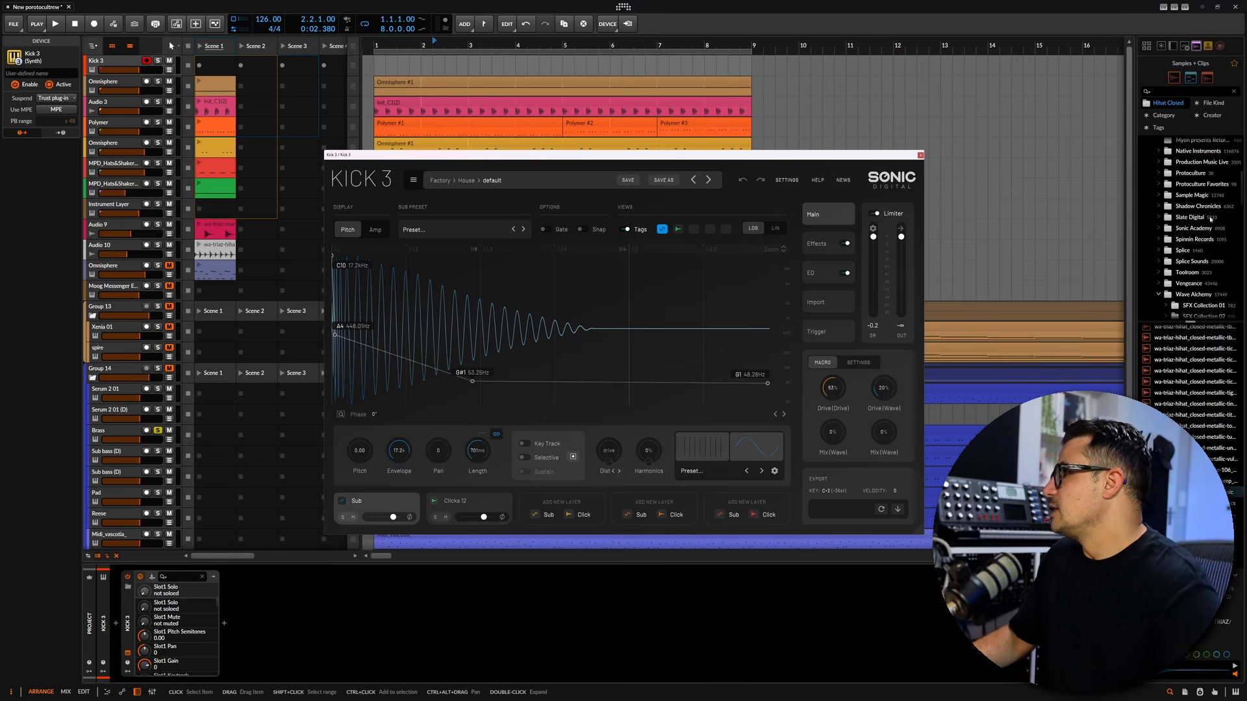
pyautogui.click(1219, 46)
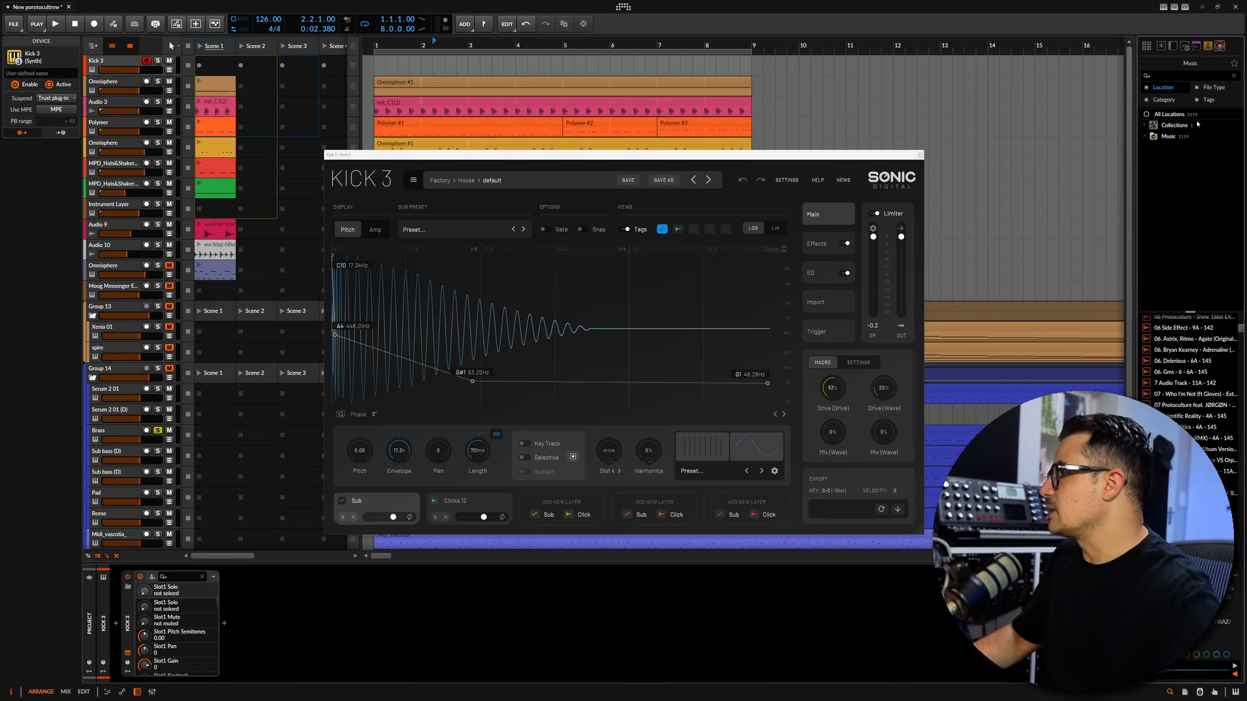
pyautogui.click(1149, 136)
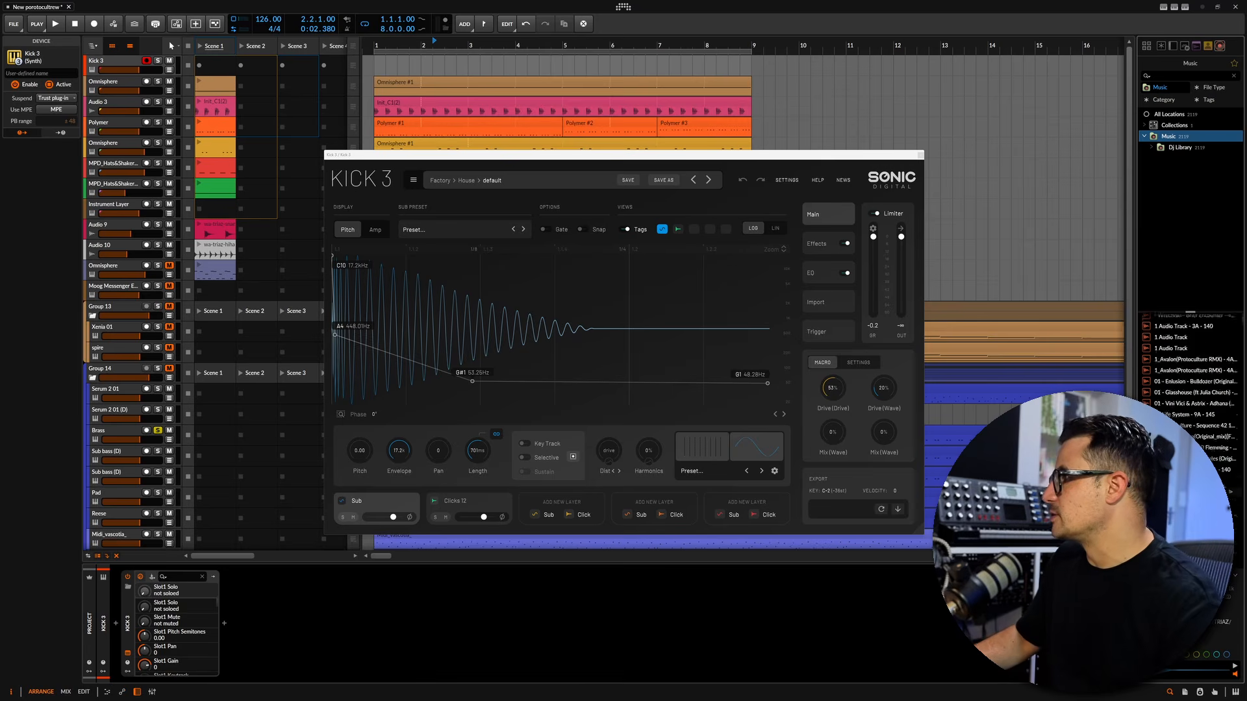
pyautogui.click(1162, 77)
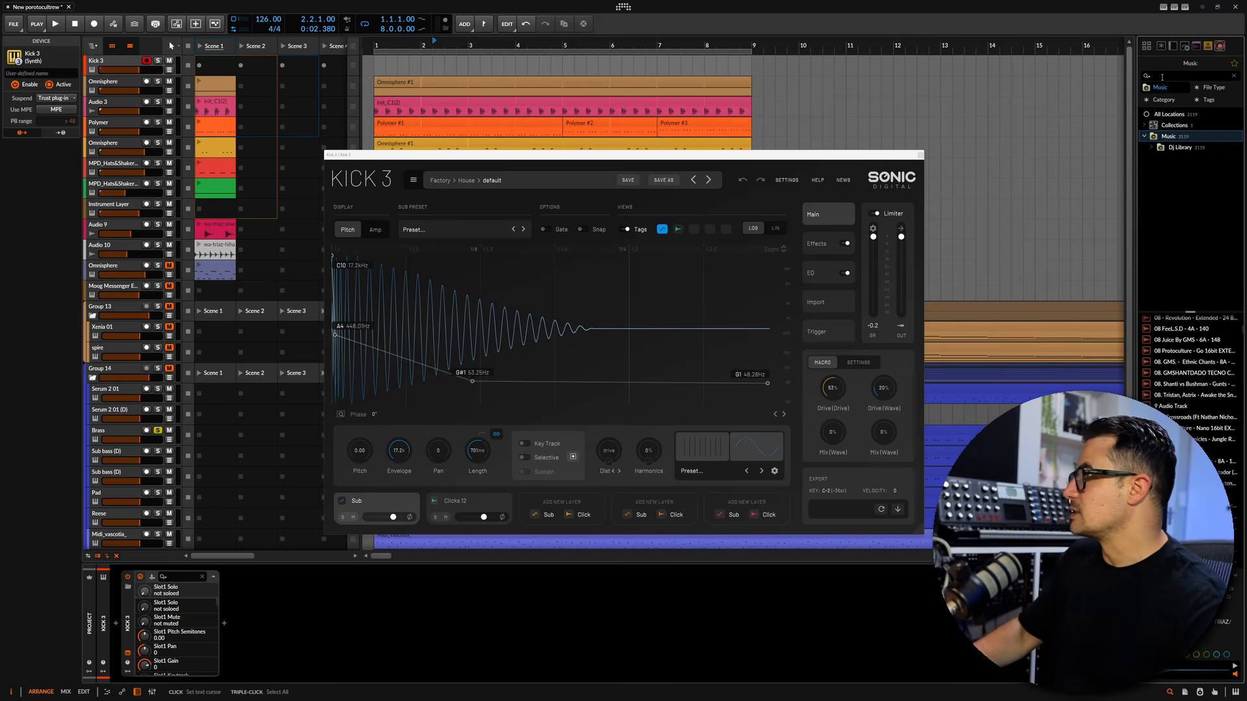
pyautogui.write('proto')
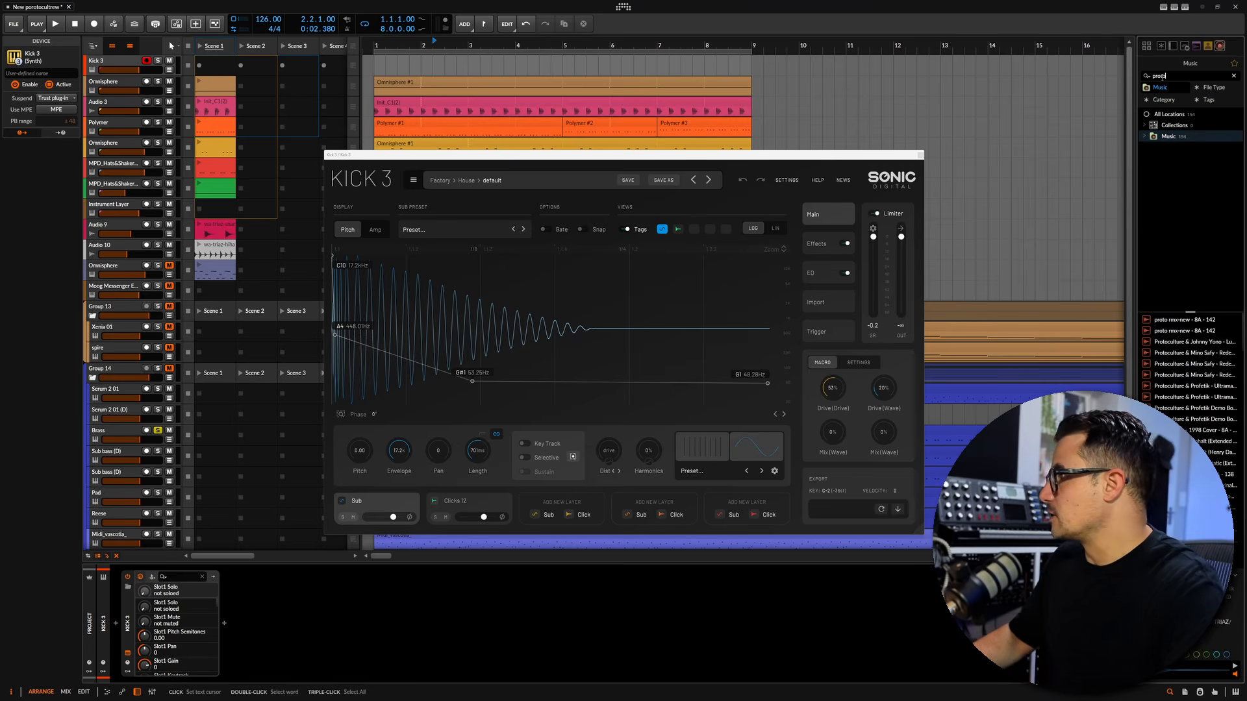
# - Load the track Protoculture - Viper (Extended) into Kick 3 as a sample for analysis
pyautogui.scroll(-5, 1190, 442)
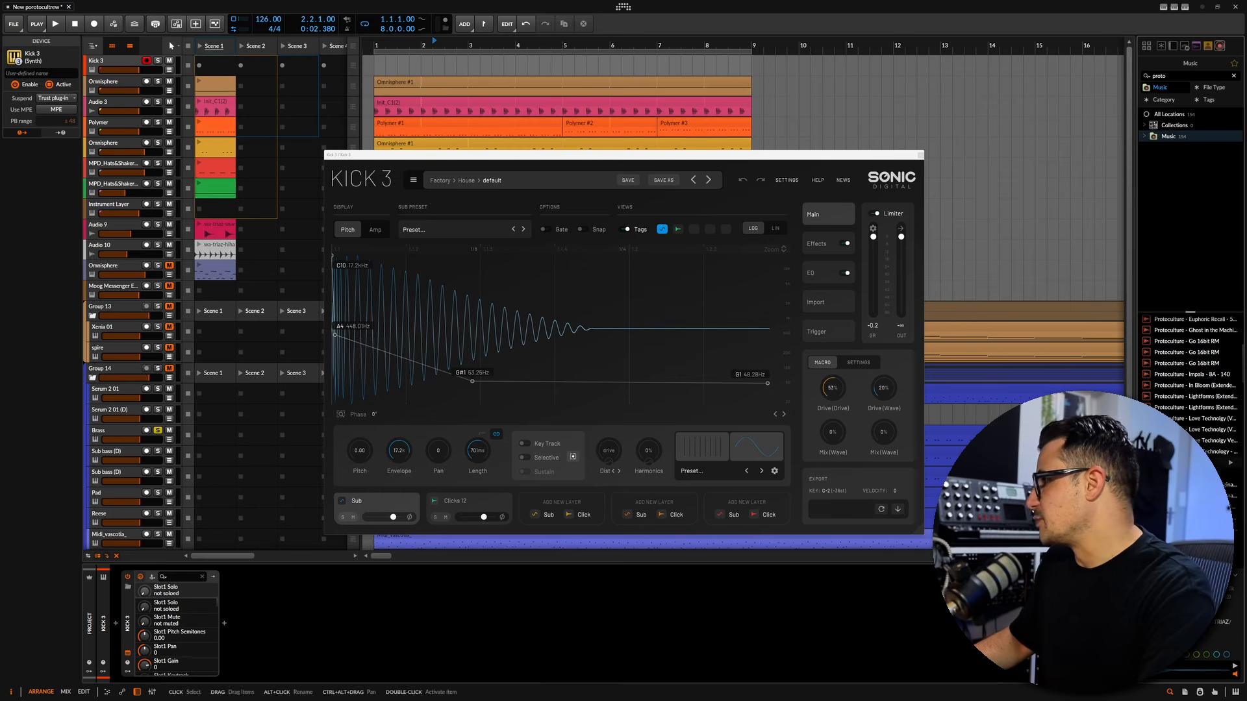
pyautogui.scroll(-5, 1189, 407)
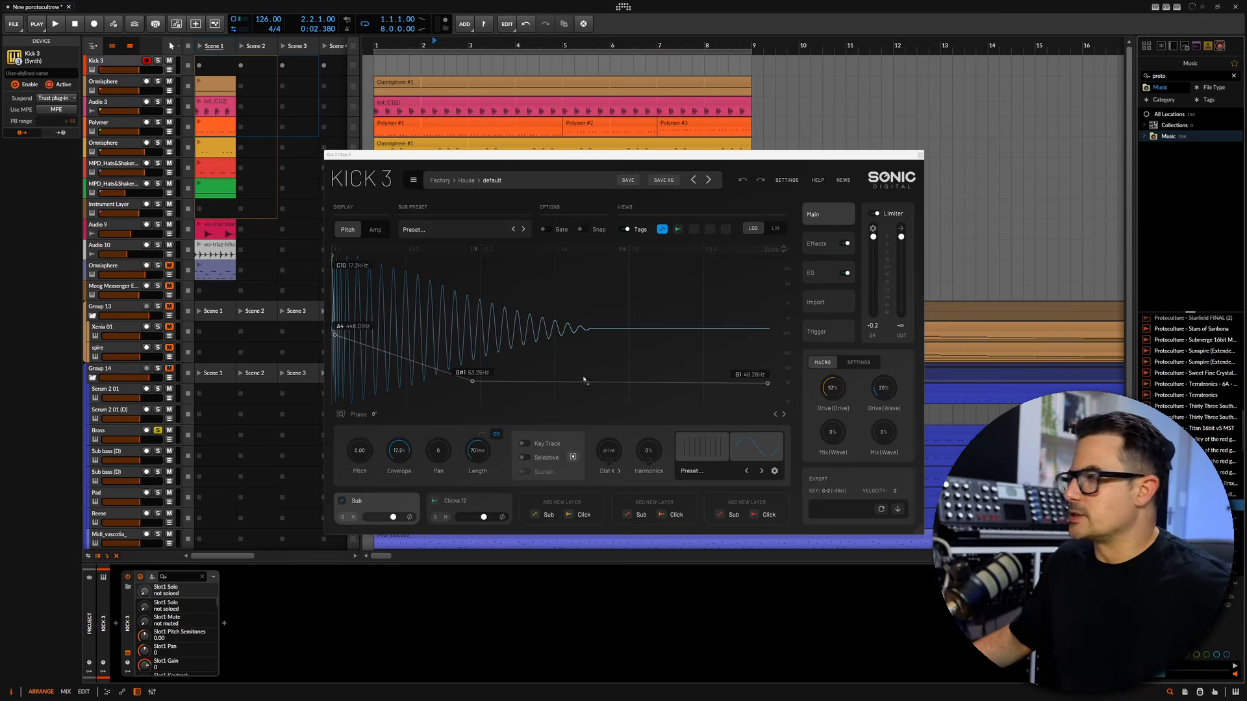
pyautogui.moveTo(422, 332); pyautogui.dragTo(422, 331)
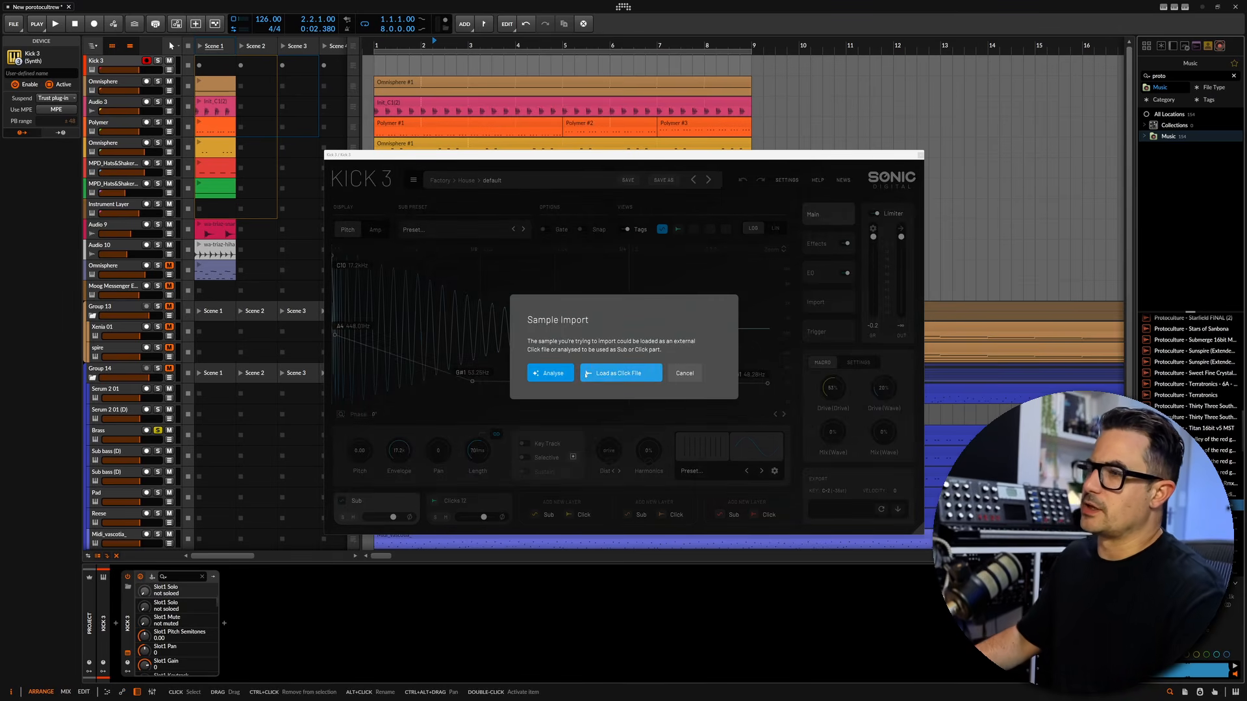
pyautogui.click(550, 373)
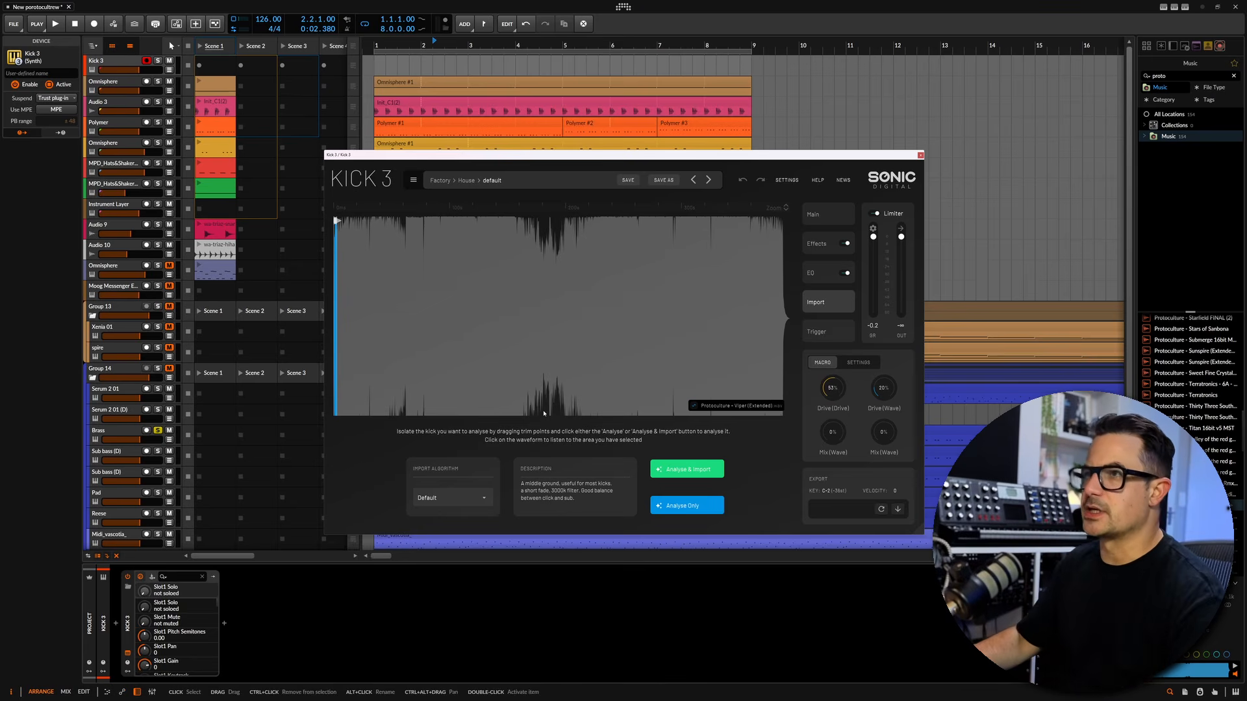
# - Move the trim region from the track's start to a later group of kick hits while the project plays
pyautogui.moveTo(333, 207); pyautogui.dragTo(337, 249)
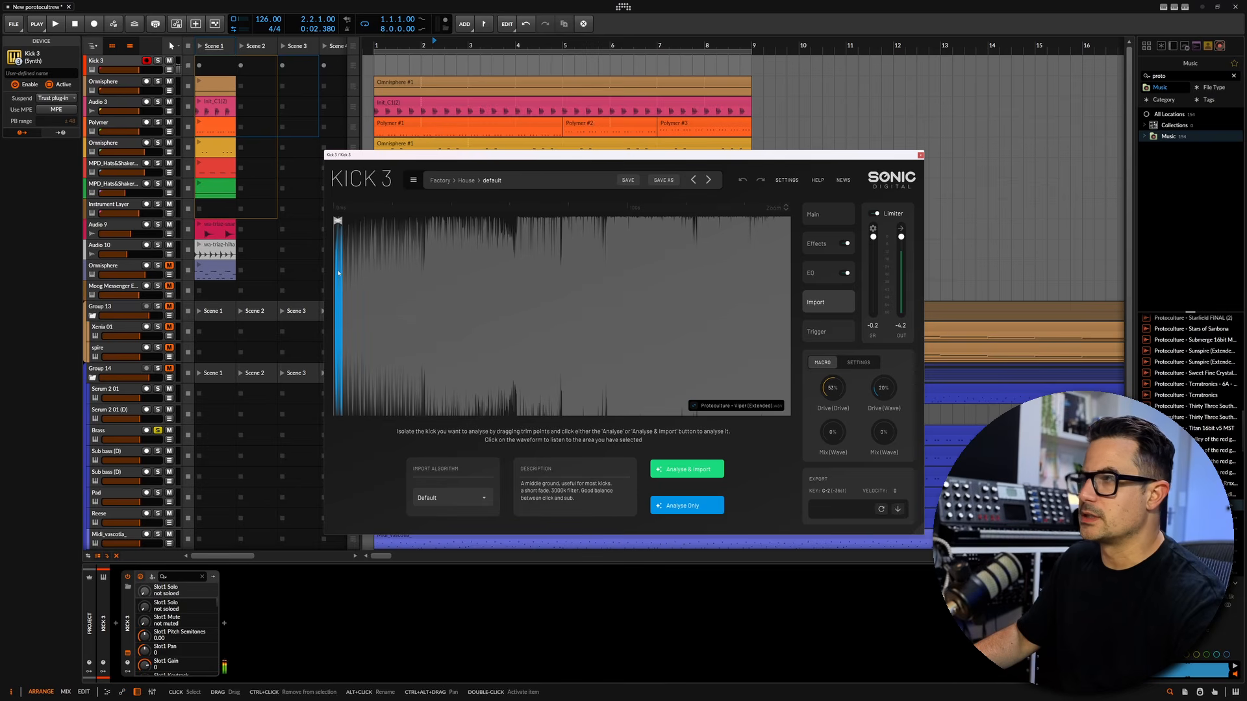
pyautogui.press('space')
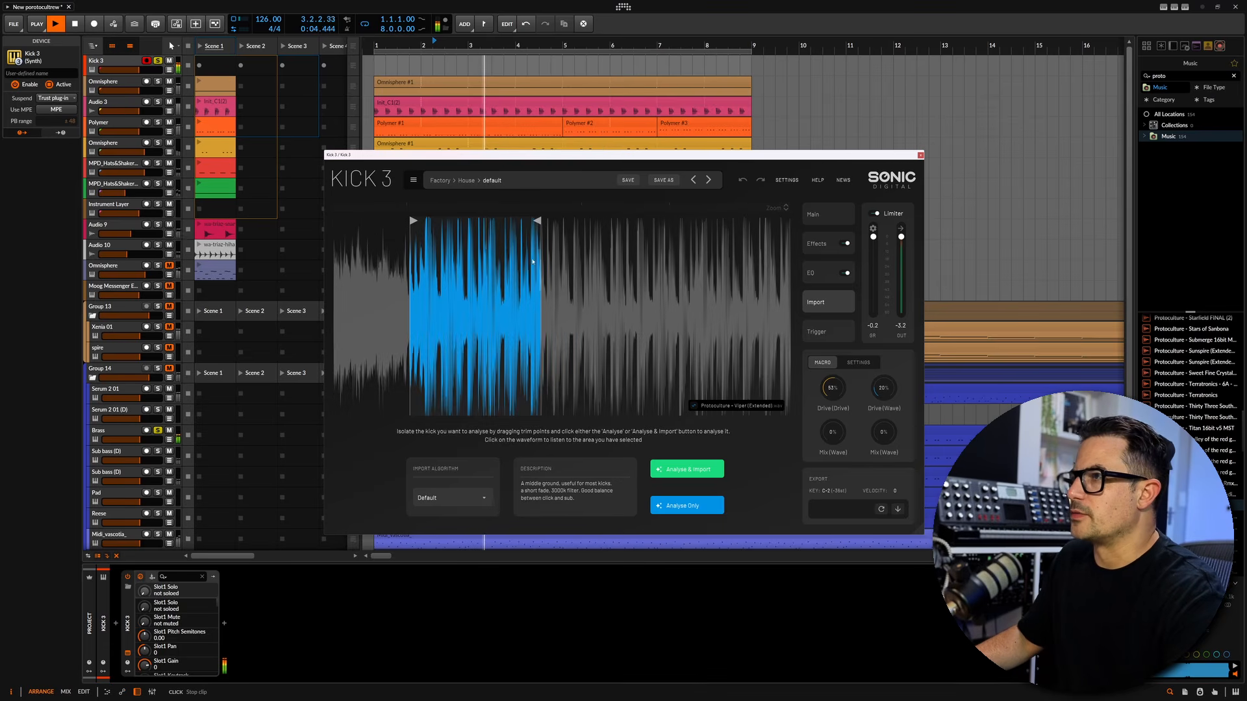
pyautogui.moveTo(530, 222)
pyautogui.mouseDown()
pyautogui.moveTo(419, 222)
pyautogui.moveTo(756, 226)
pyautogui.mouseUp()
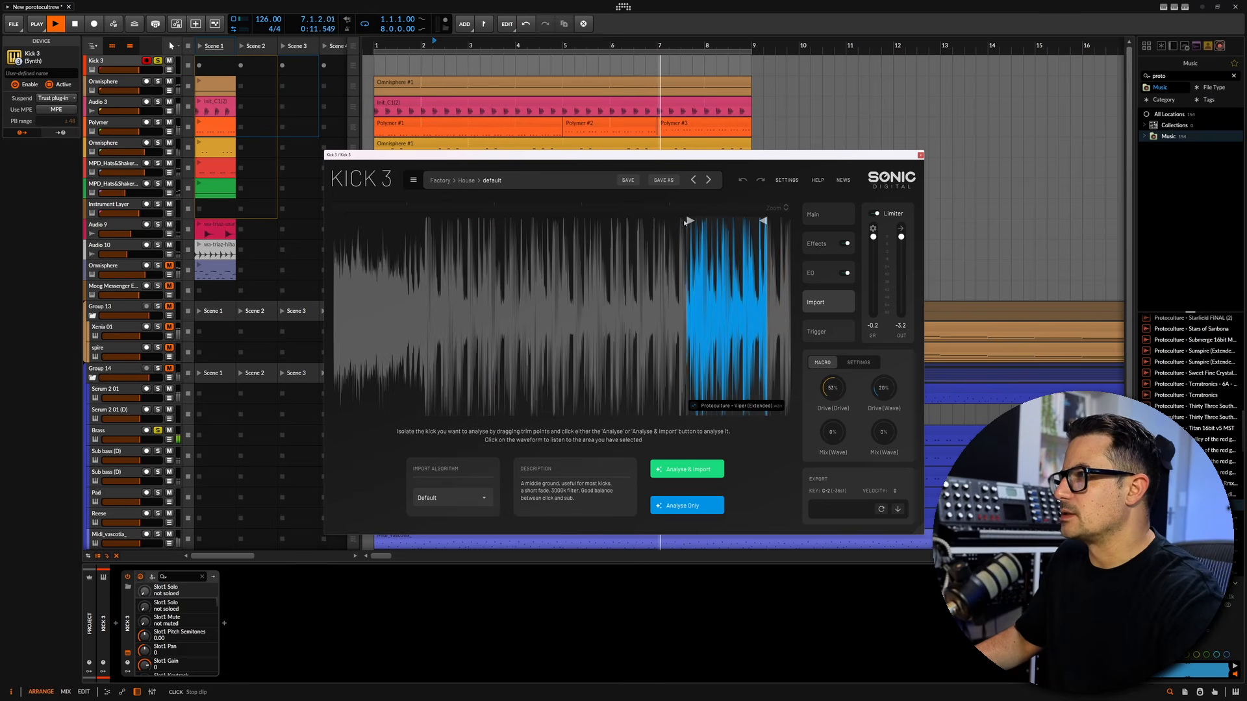
pyautogui.moveTo(688, 222); pyautogui.dragTo(682, 247)
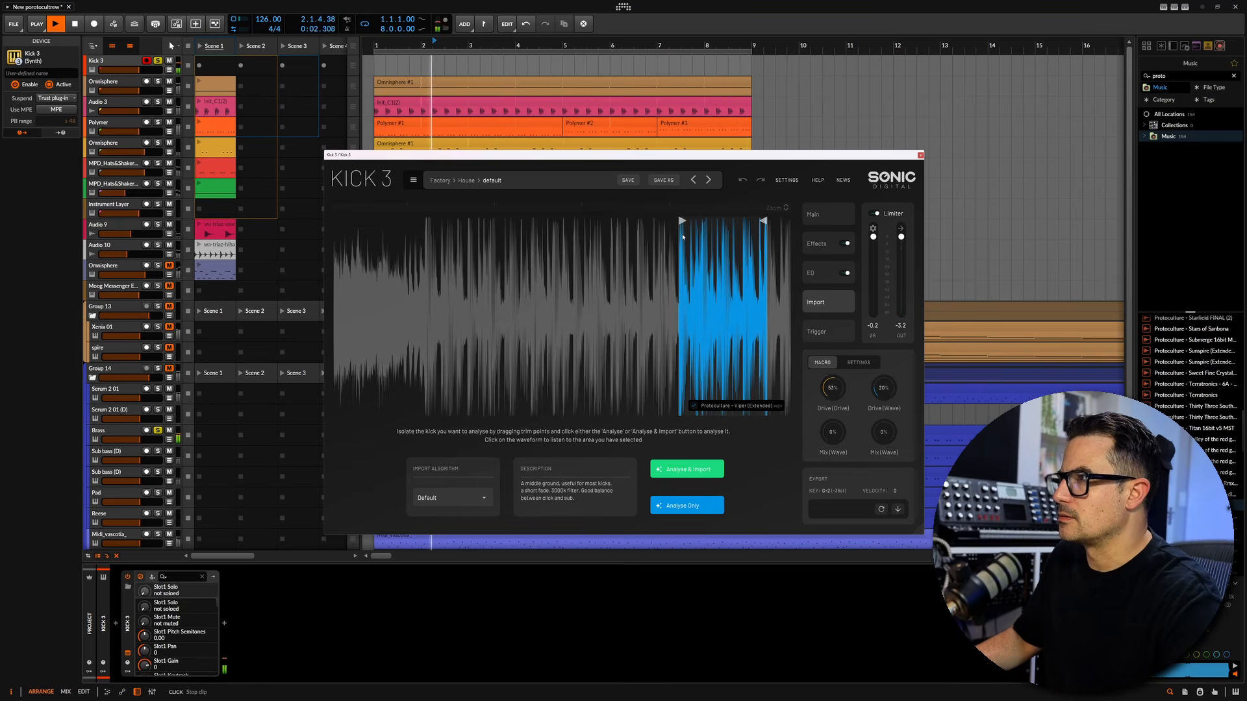
# - Trim the selection to one isolated kick, from its transient to just before the next hit
pyautogui.scroll(5, 682, 237)
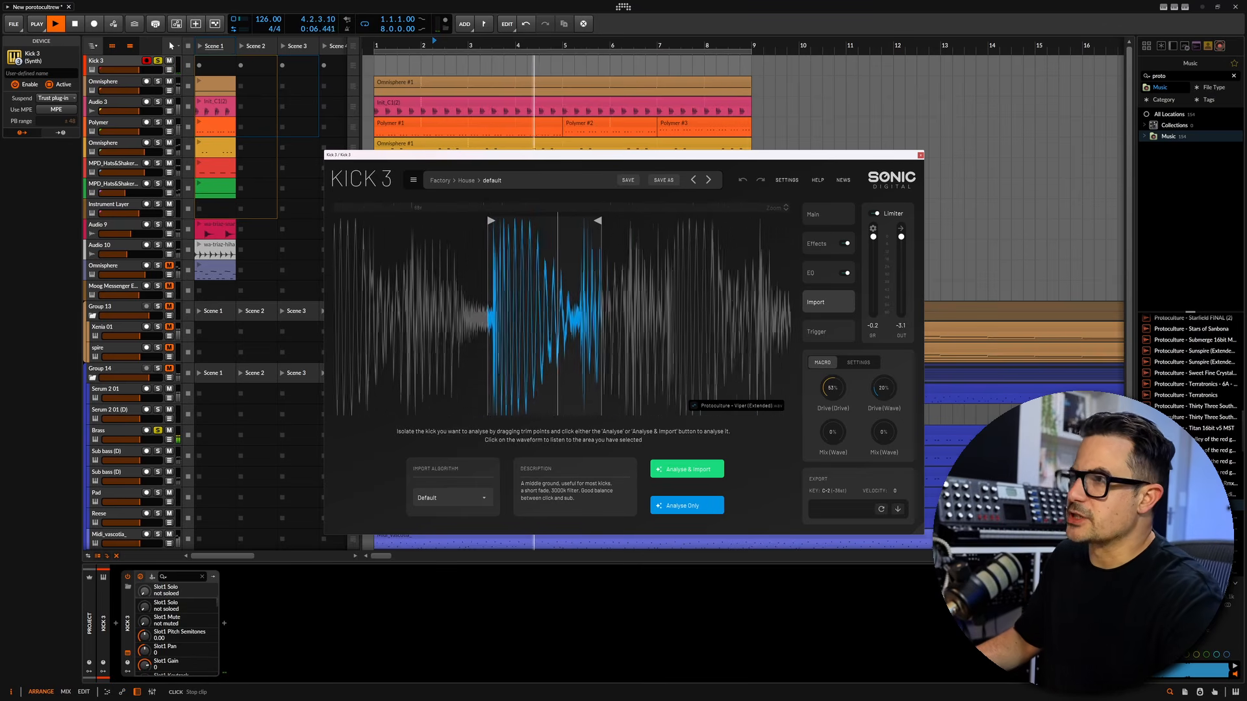
pyautogui.scroll(3, 440, 306)
pyautogui.scroll(3, 441, 306)
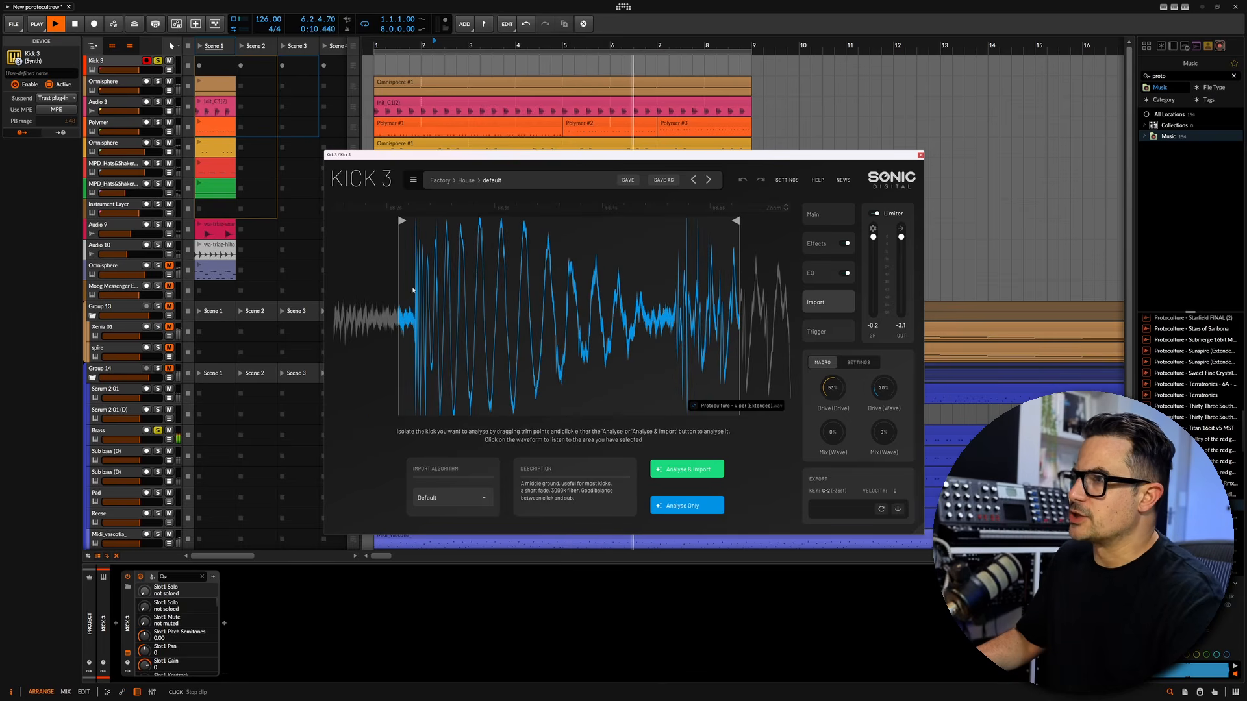
pyautogui.moveTo(401, 222)
pyautogui.mouseDown()
pyautogui.moveTo(539, 209)
pyautogui.moveTo(516, 222)
pyautogui.moveTo(557, 224)
pyautogui.mouseUp()
pyautogui.scroll(4, 413, 224)
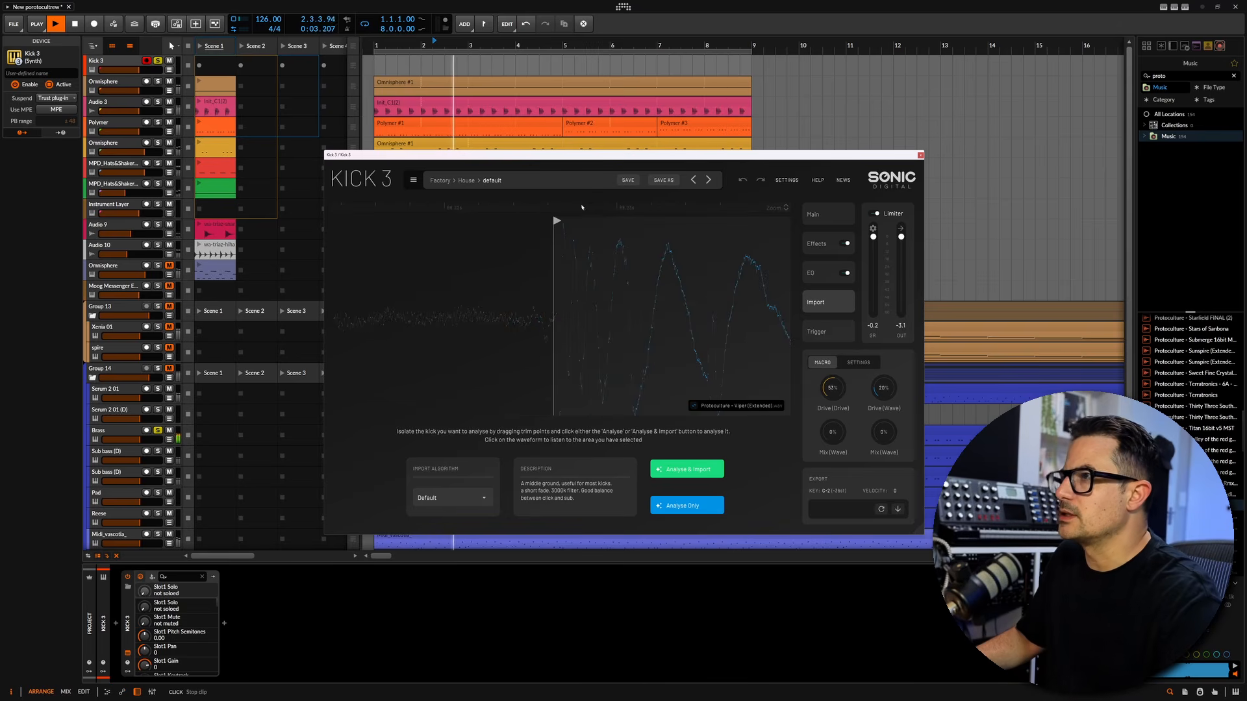
pyautogui.moveTo(581, 207)
pyautogui.mouseDown()
pyautogui.moveTo(351, 208)
pyautogui.moveTo(384, 202)
pyautogui.moveTo(367, 192)
pyautogui.mouseUp()
pyautogui.moveTo(726, 223); pyautogui.dragTo(656, 222)
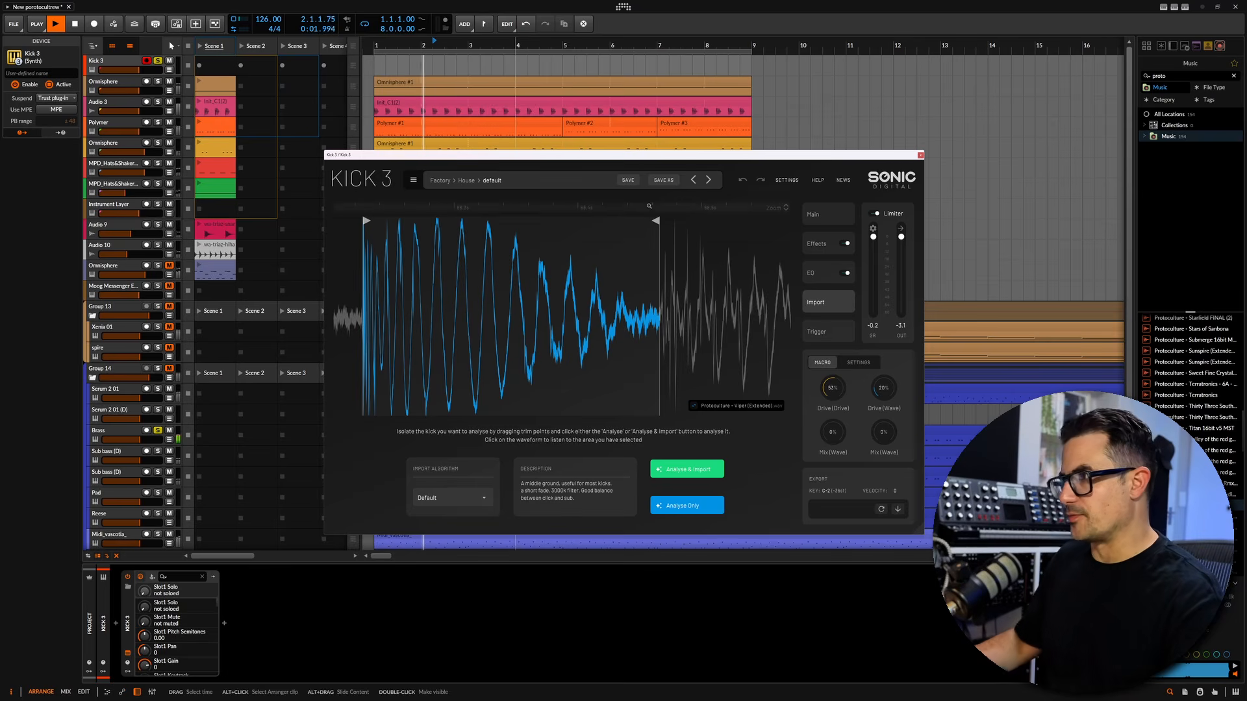
# - Analyse and import the isolated kick with the Default algorithm, and stop the project playback
pyautogui.click(683, 468)
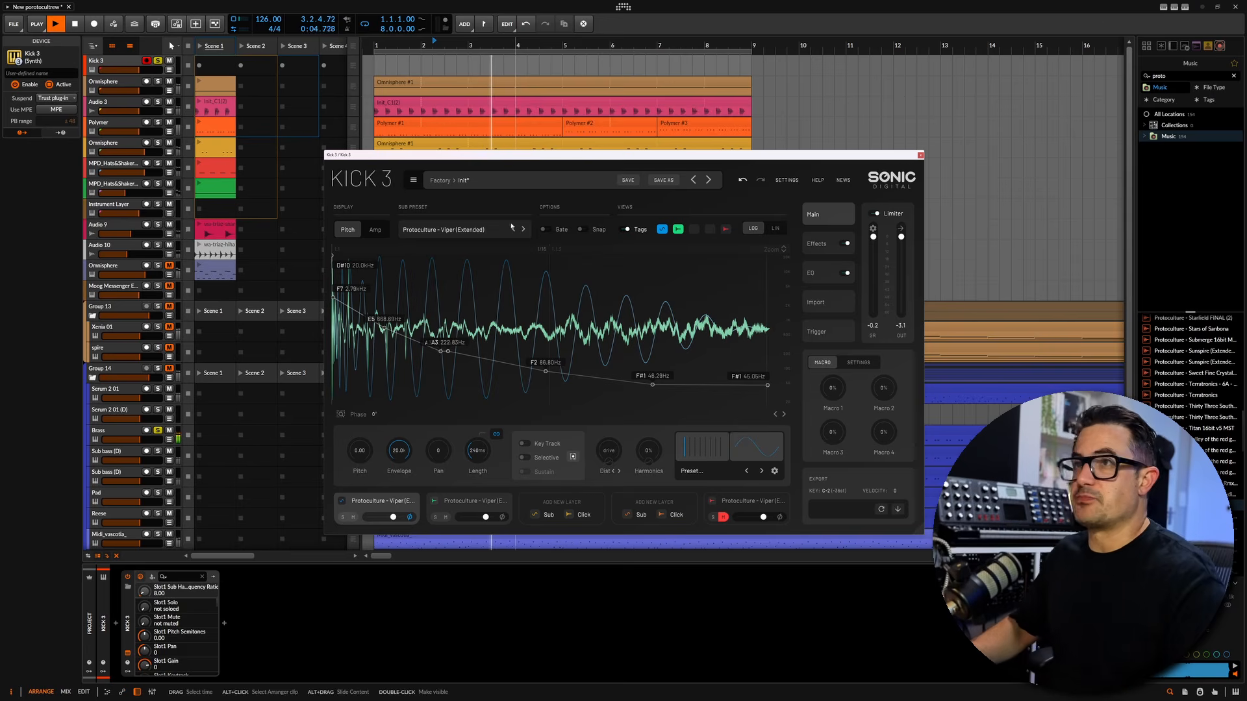
pyautogui.press('space')
pyautogui.click(432, 60)
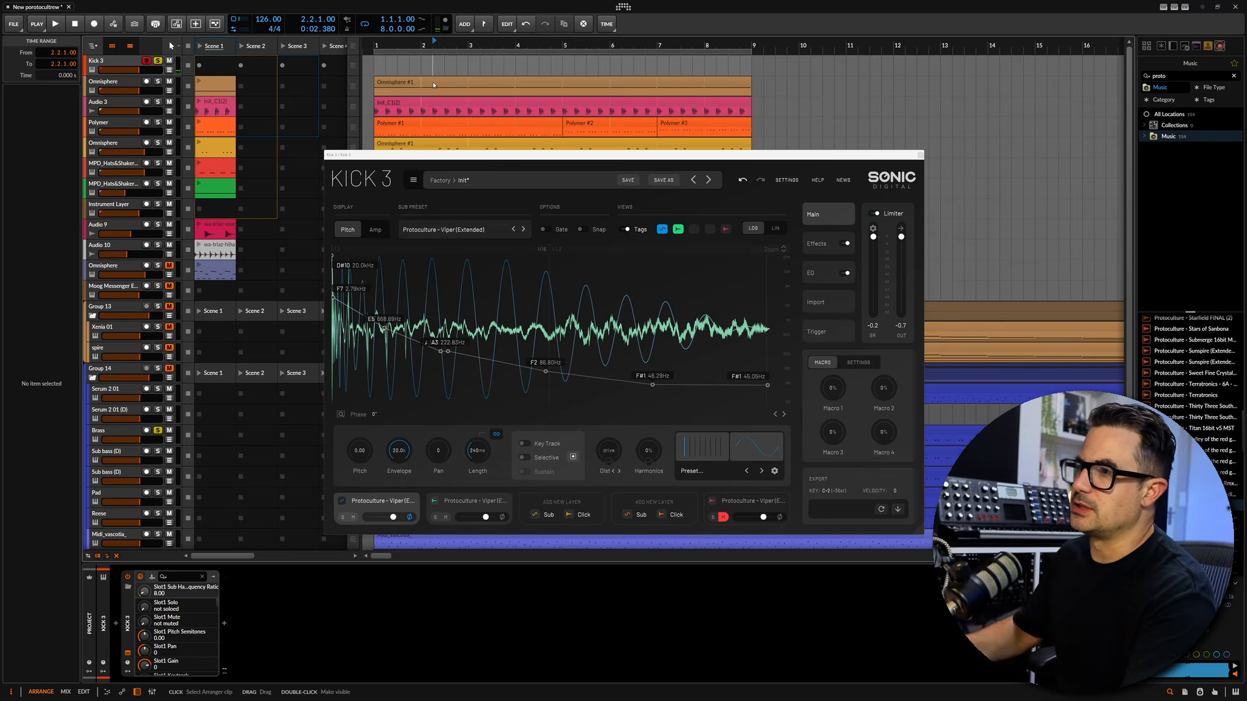
# - Shape the click layer's amp envelope into a short decay, with a node at about 0.39 falling to 0.00 midway and at the end
pyautogui.click(468, 500)
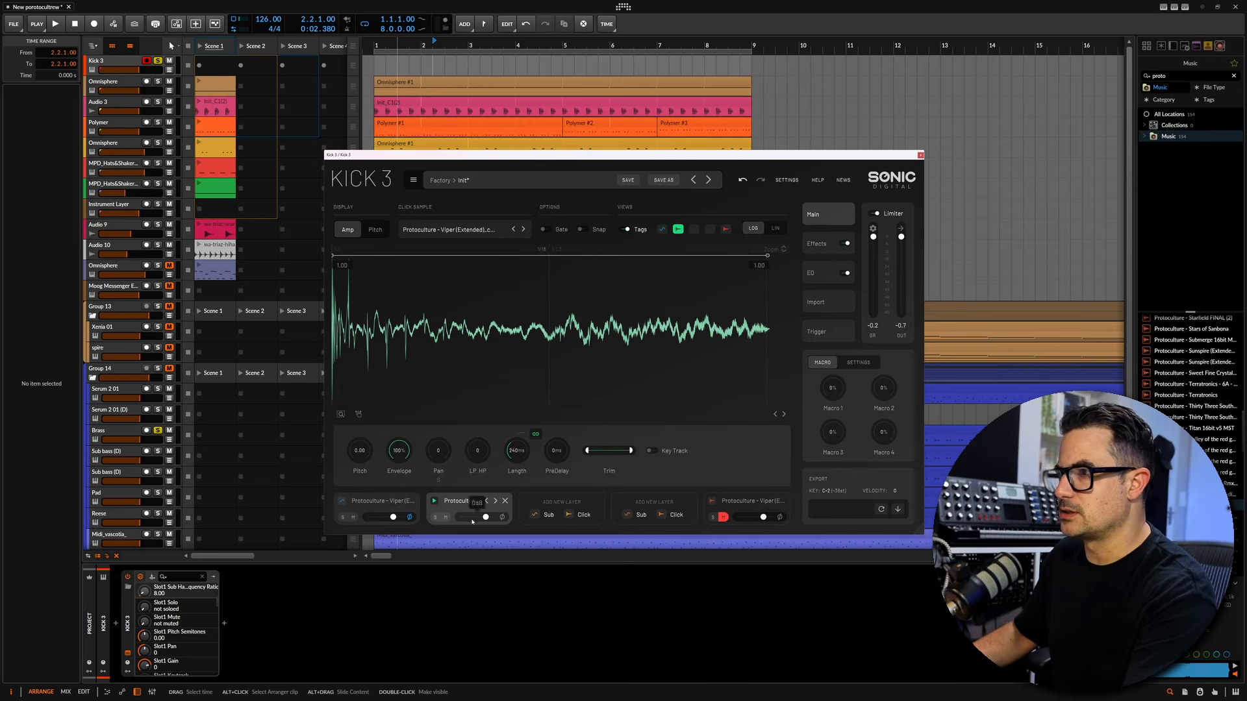
pyautogui.moveTo(767, 255); pyautogui.dragTo(767, 402)
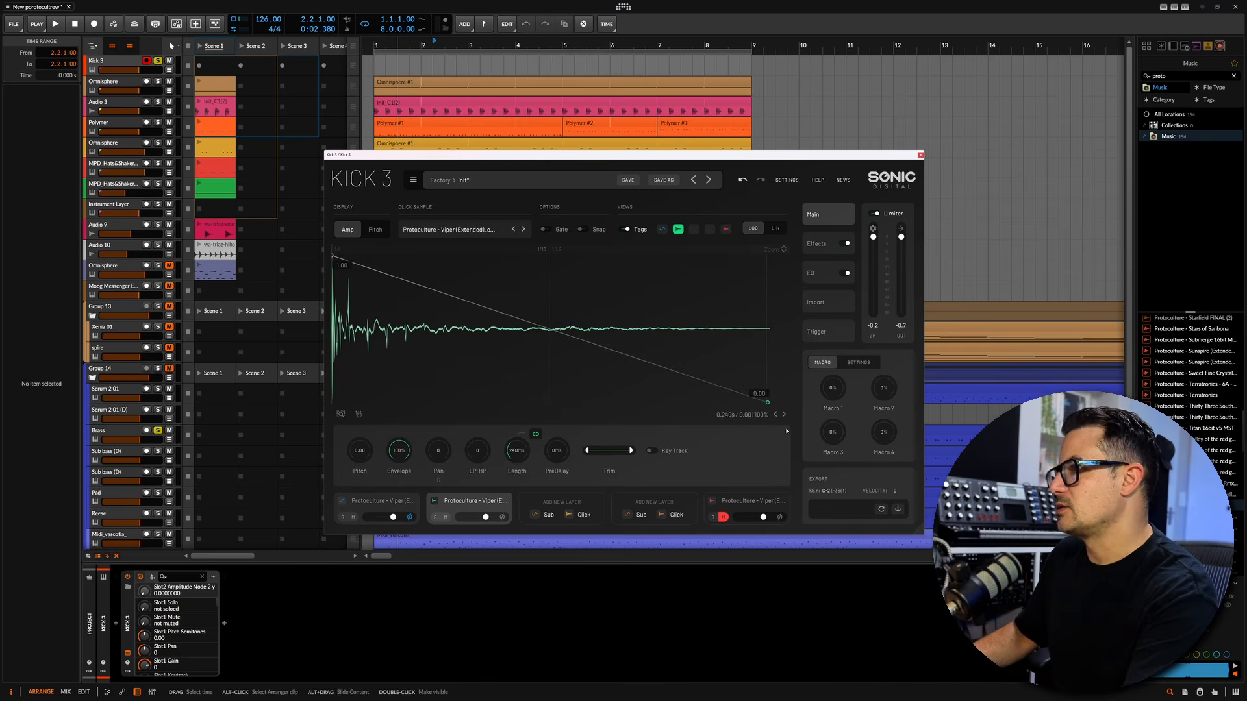
pyautogui.click(509, 320)
pyautogui.moveTo(515, 329); pyautogui.dragTo(555, 433)
pyautogui.moveTo(498, 336); pyautogui.dragTo(430, 361)
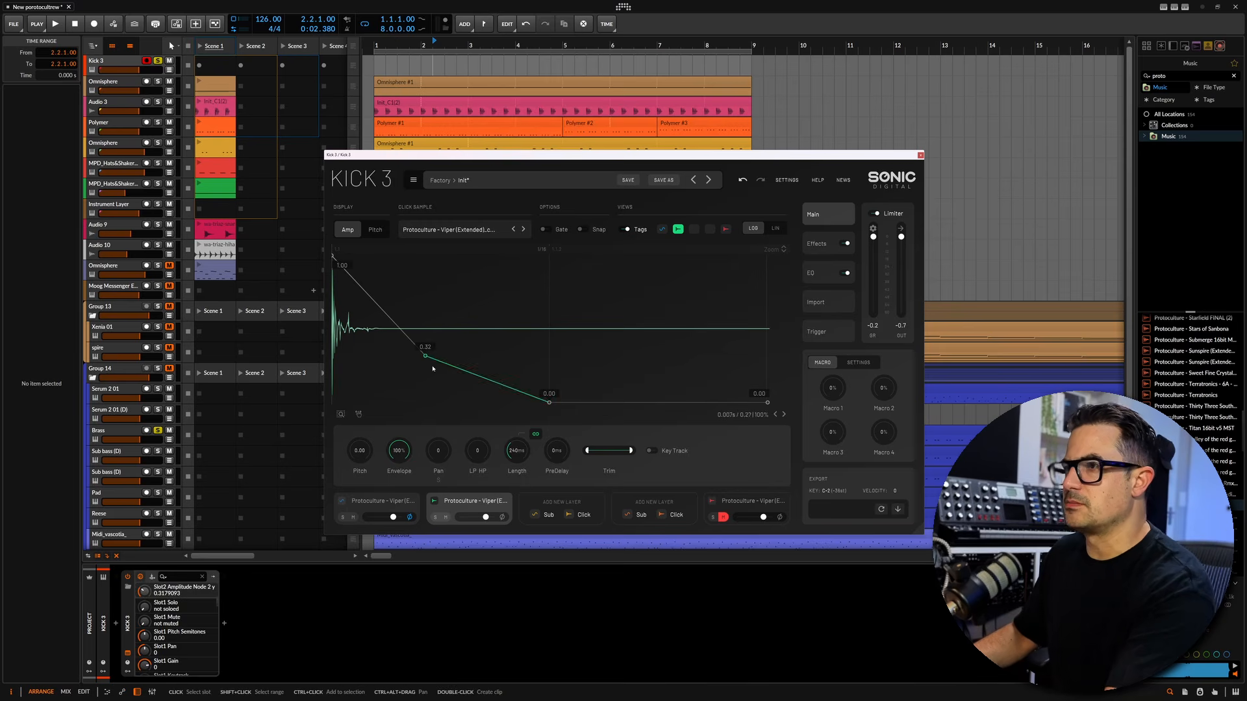
pyautogui.moveTo(426, 362); pyautogui.dragTo(431, 358)
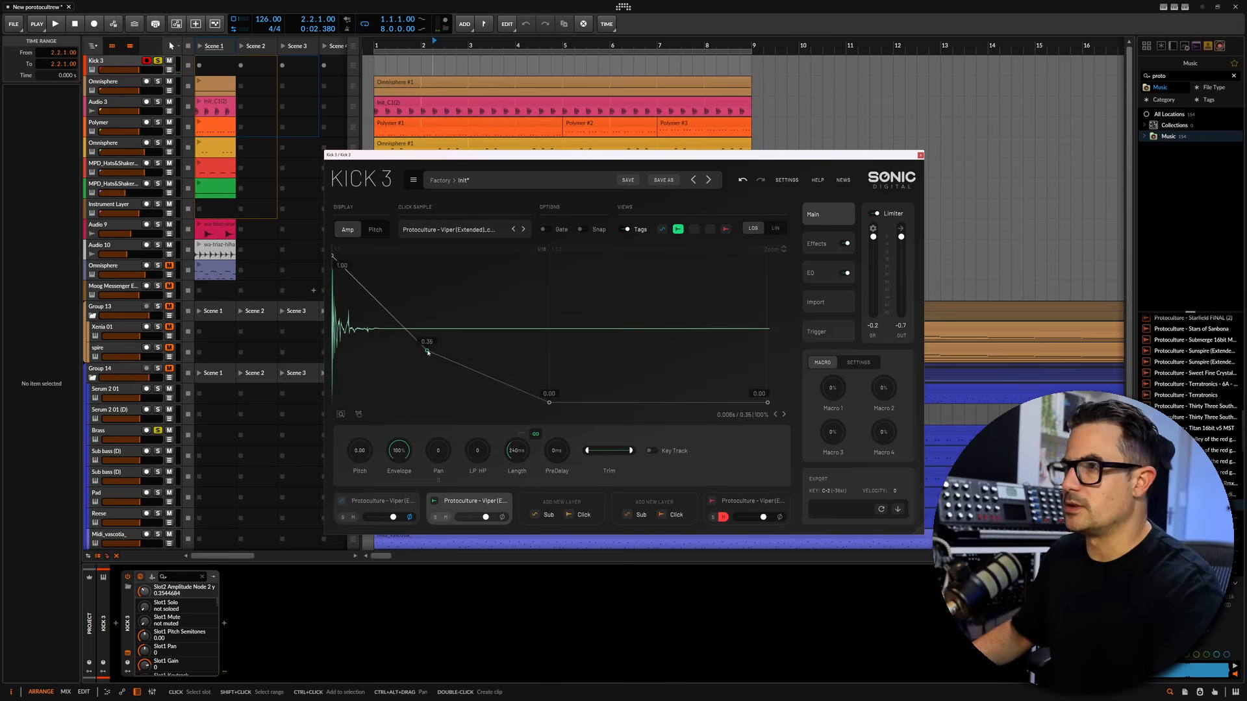
pyautogui.moveTo(428, 353); pyautogui.dragTo(429, 349)
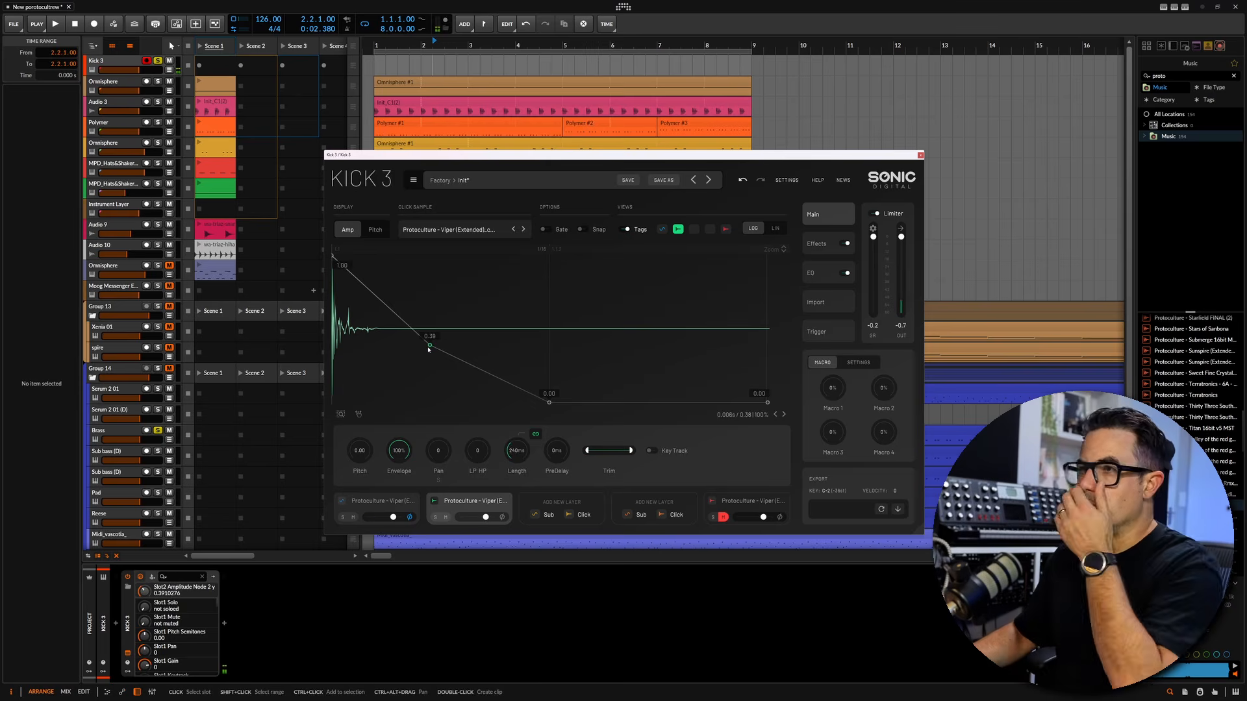
# - Adjust the click layer's gain slightly and lower its pitch to -2.00 semitones
pyautogui.moveTo(477, 504)
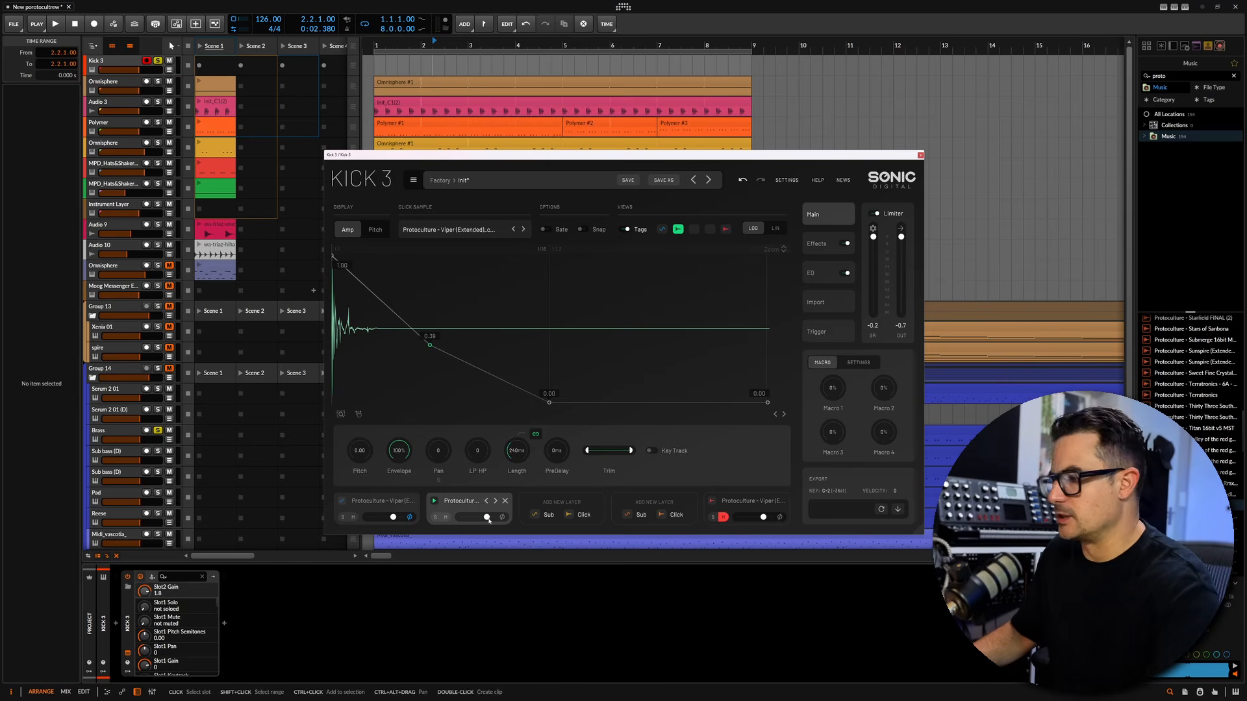
pyautogui.moveTo(487, 519); pyautogui.dragTo(487, 518)
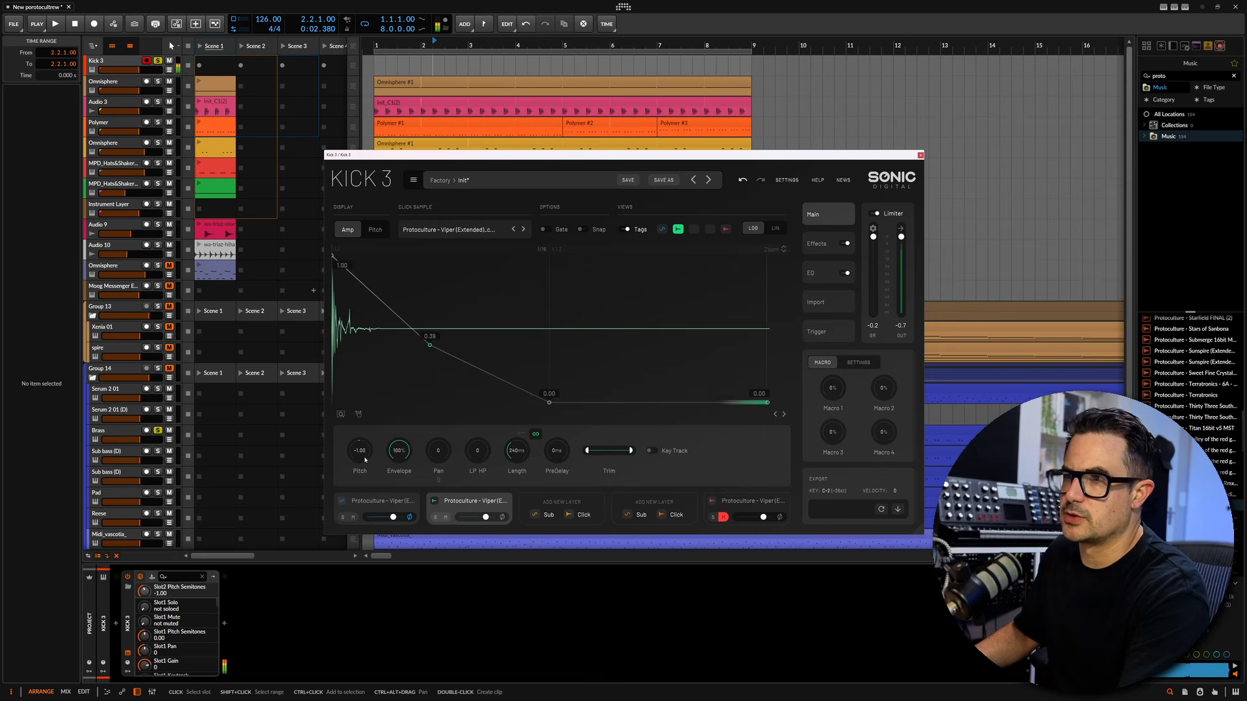
pyautogui.scroll(-1, 368, 461)
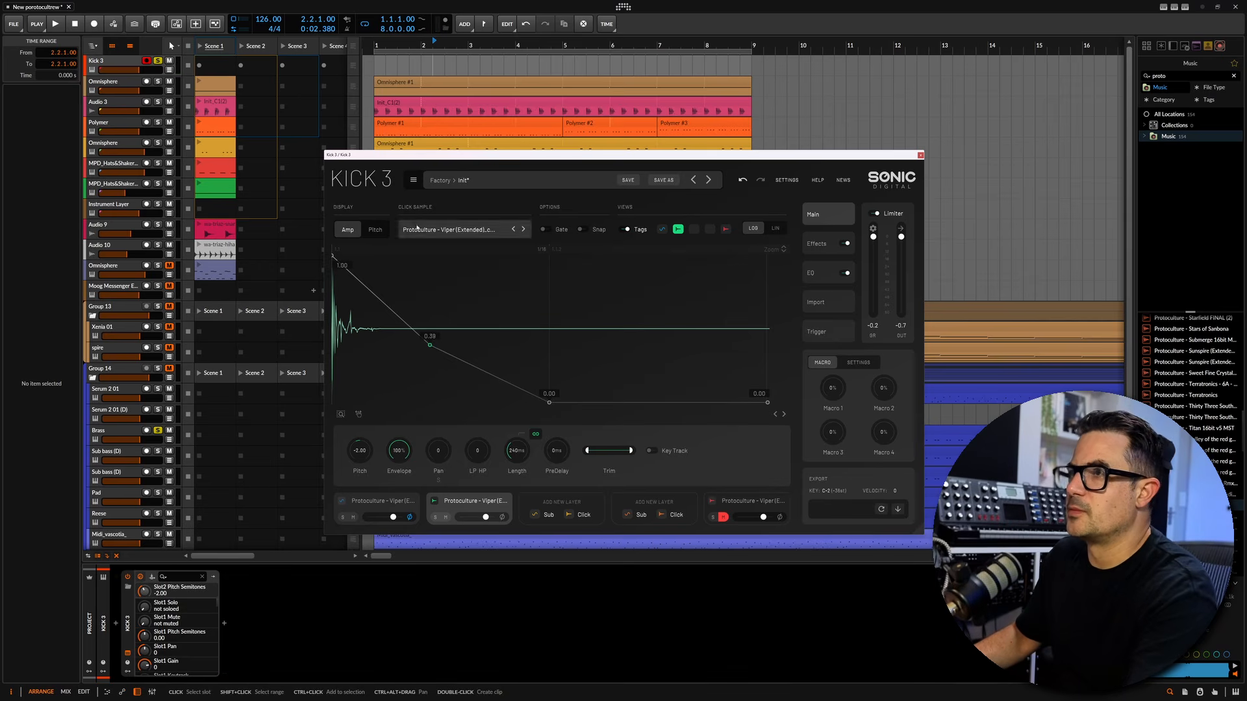
pyautogui.click(381, 234)
pyautogui.click(349, 231)
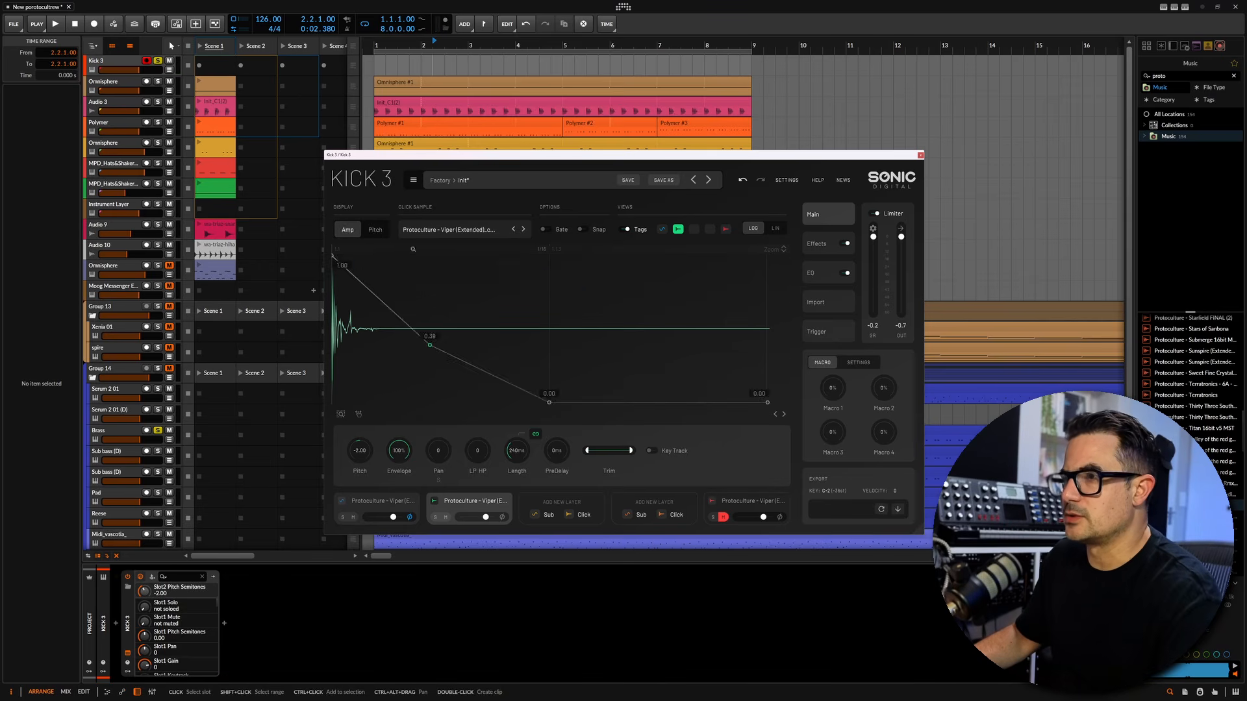
# - Move the sub layer's second-to-last pitch node to the end of the envelope at B0, about 31 Hz
pyautogui.click(458, 501)
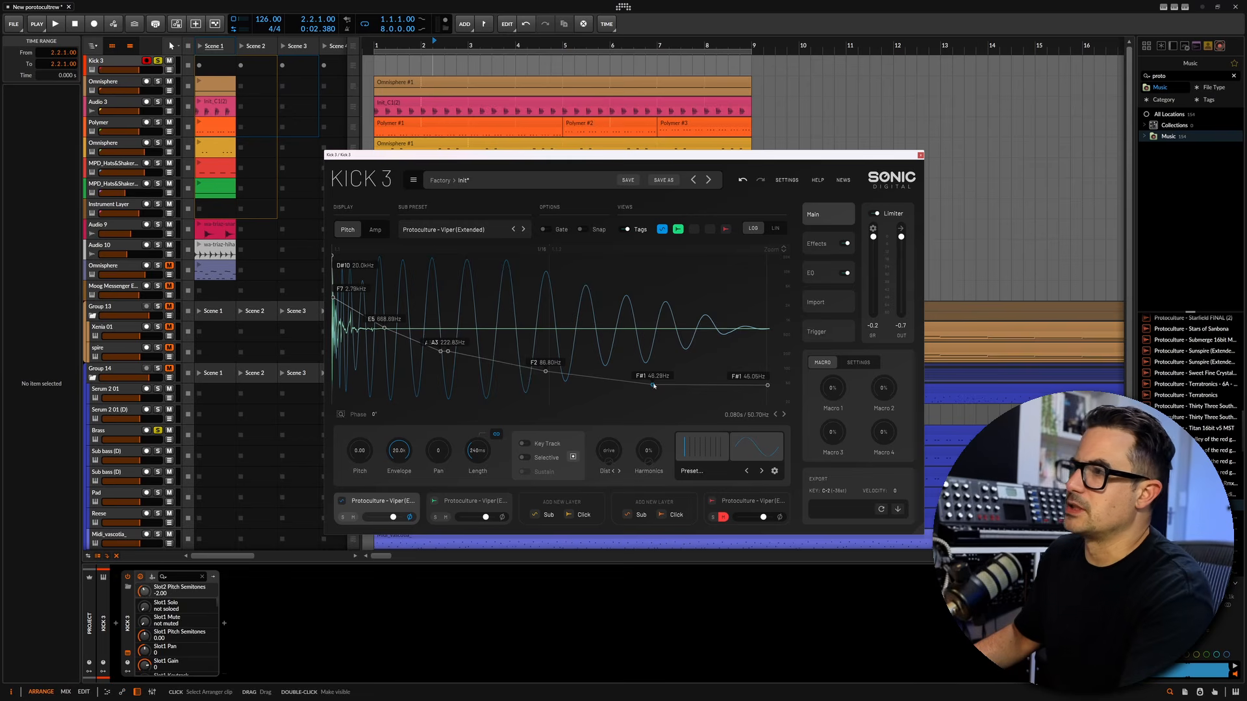
pyautogui.moveTo(653, 387); pyautogui.dragTo(768, 401)
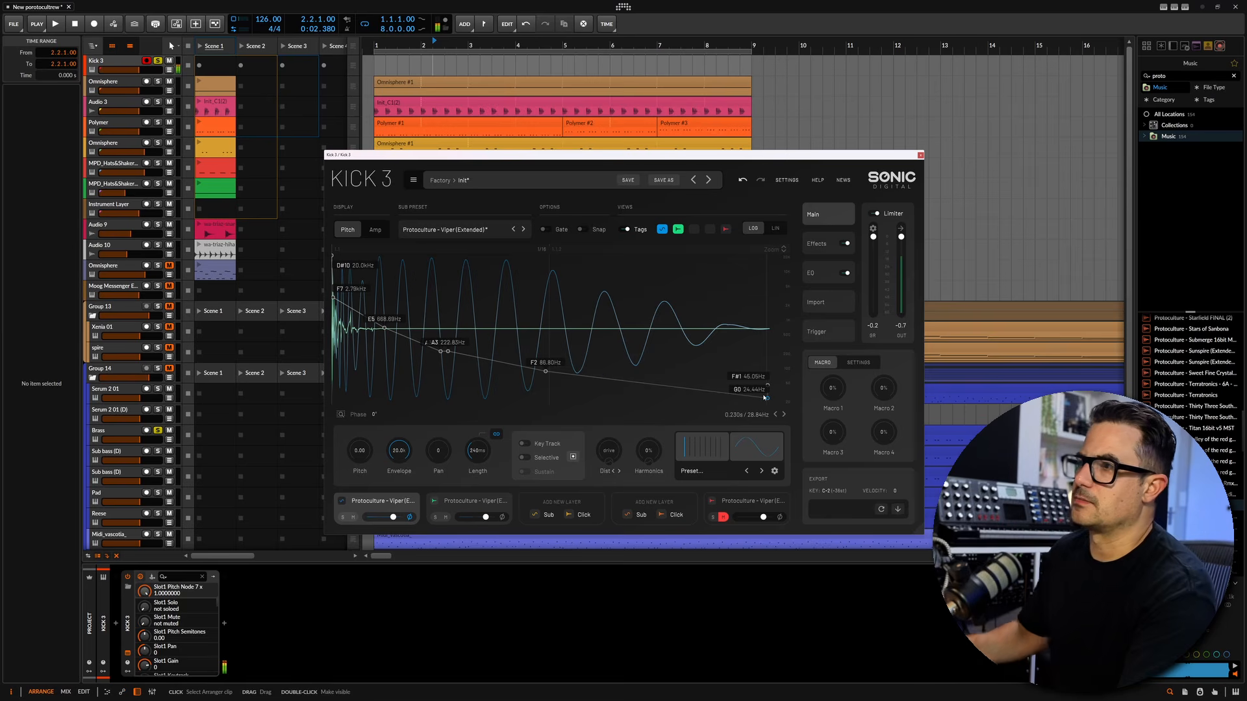
pyautogui.moveTo(768, 402); pyautogui.dragTo(770, 399)
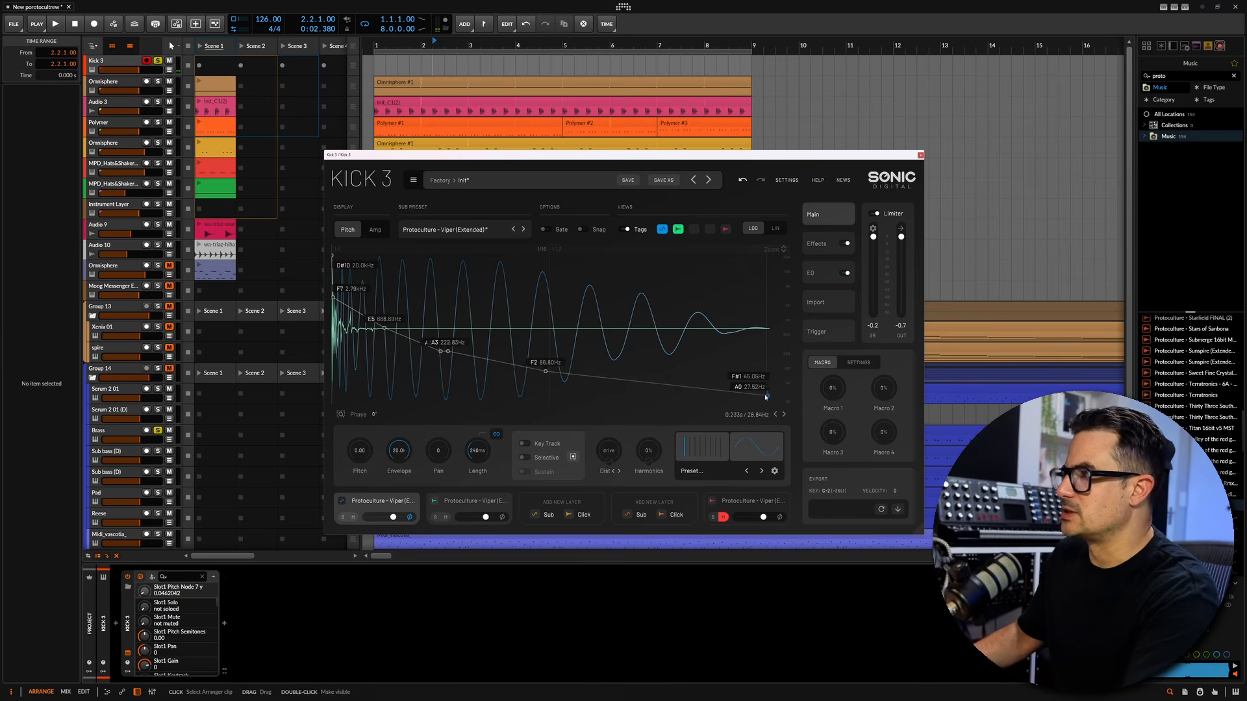
pyautogui.moveTo(769, 397); pyautogui.dragTo(777, 396)
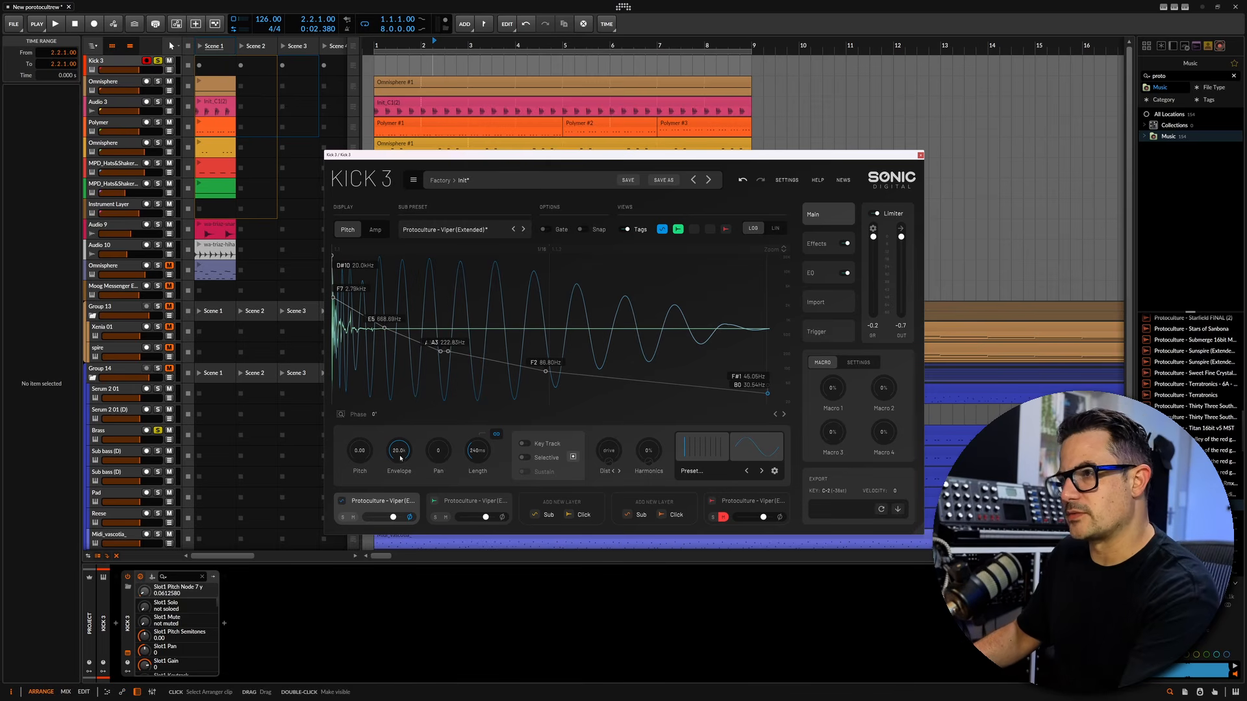
# - Try different envelope amounts on the sub layer and a pitch of -2.00 semitones
pyautogui.moveTo(400, 457); pyautogui.dragTo(403, 513)
pyautogui.moveTo(406, 457); pyautogui.dragTo(447, 377)
pyautogui.moveTo(359, 453); pyautogui.dragTo(363, 466)
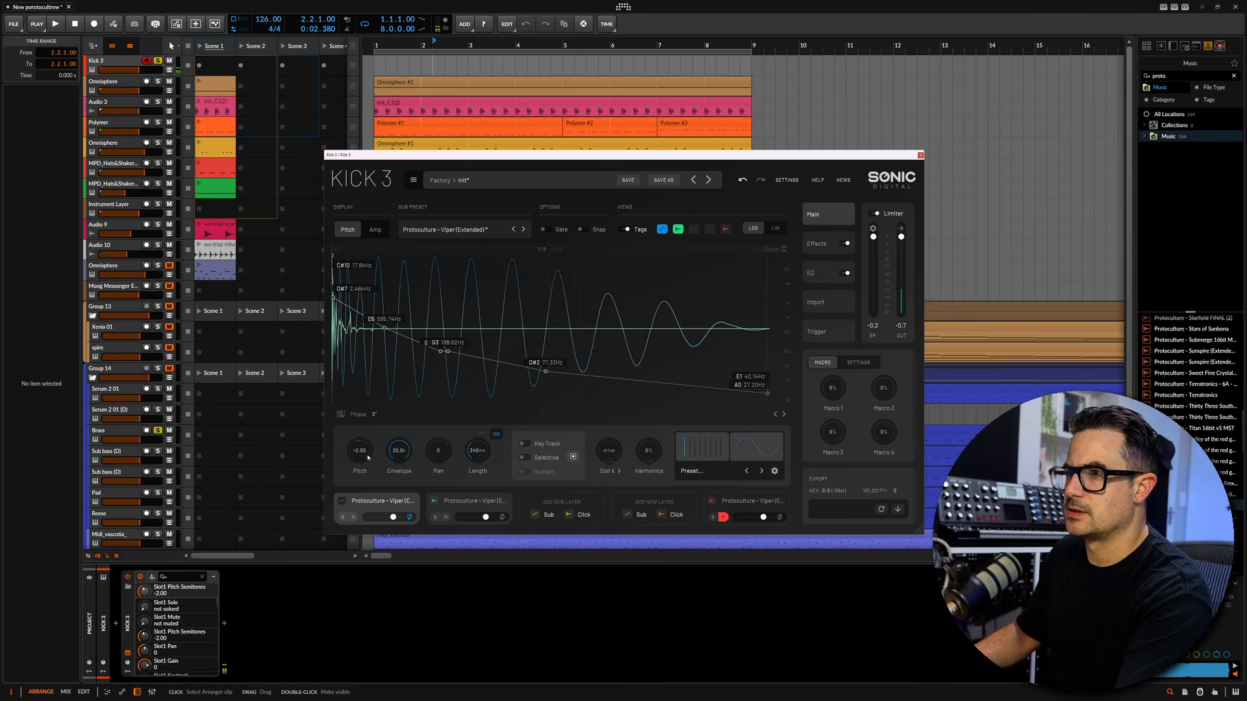
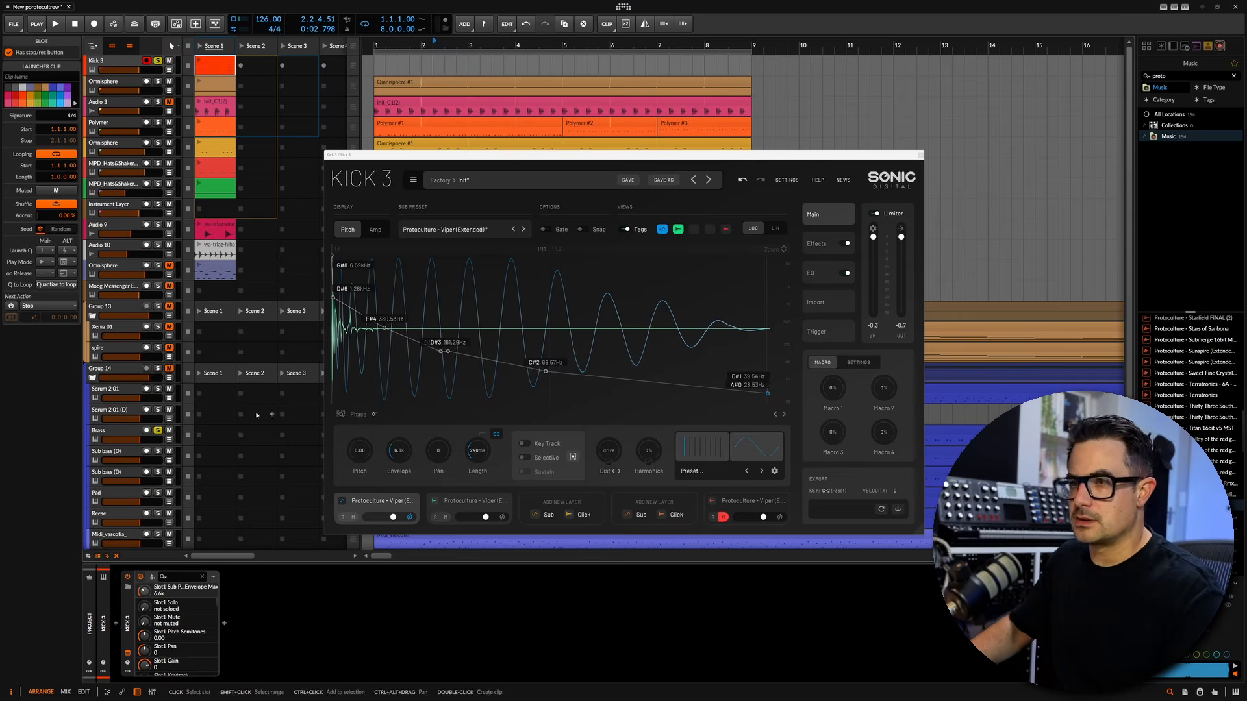
# - Open Kick 3's Scene 1 clip and fill it with beat-long C3 notes
pyautogui.doubleClick(221, 69)
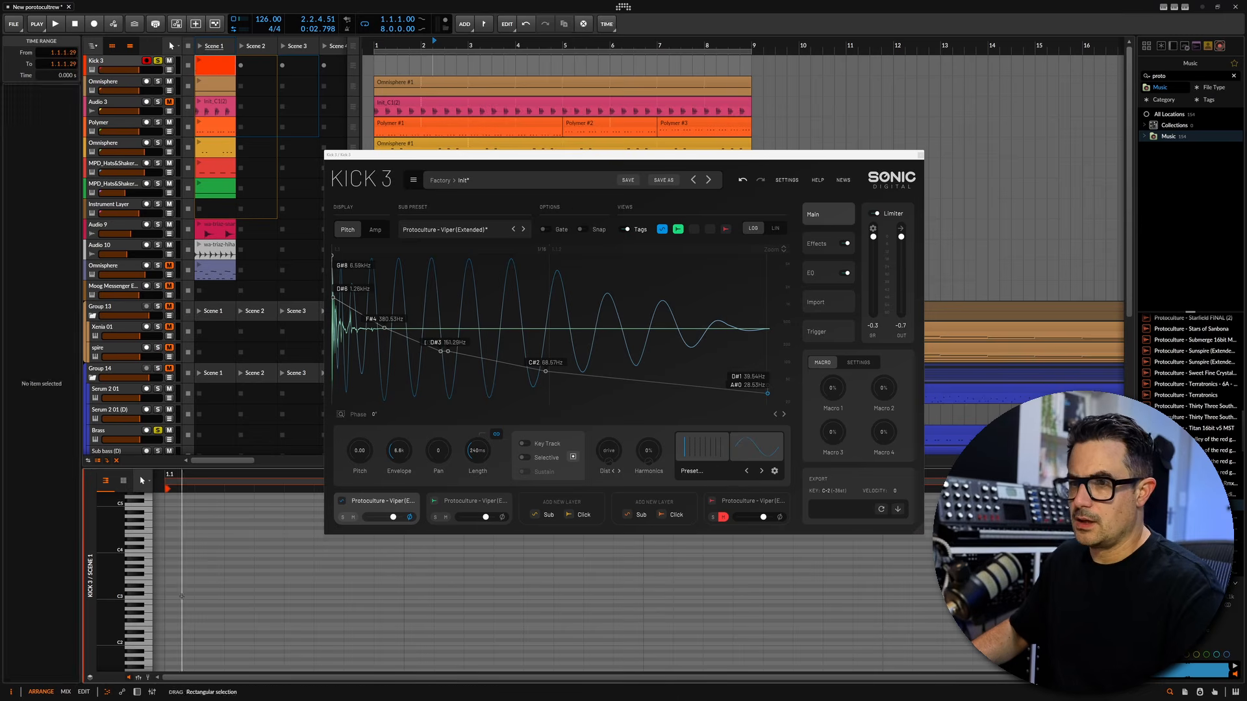
pyautogui.moveTo(194, 597); pyautogui.dragTo(229, 598)
pyautogui.moveTo(404, 606); pyautogui.dragTo(942, 598)
# - Loop the first four bars, solo Polymer and the yellow Omnisphere track with the kick, and audition them with Kick 3's volume at -3.7 dB
pyautogui.press('space')
pyautogui.moveTo(562, 89); pyautogui.dragTo(375, 90)
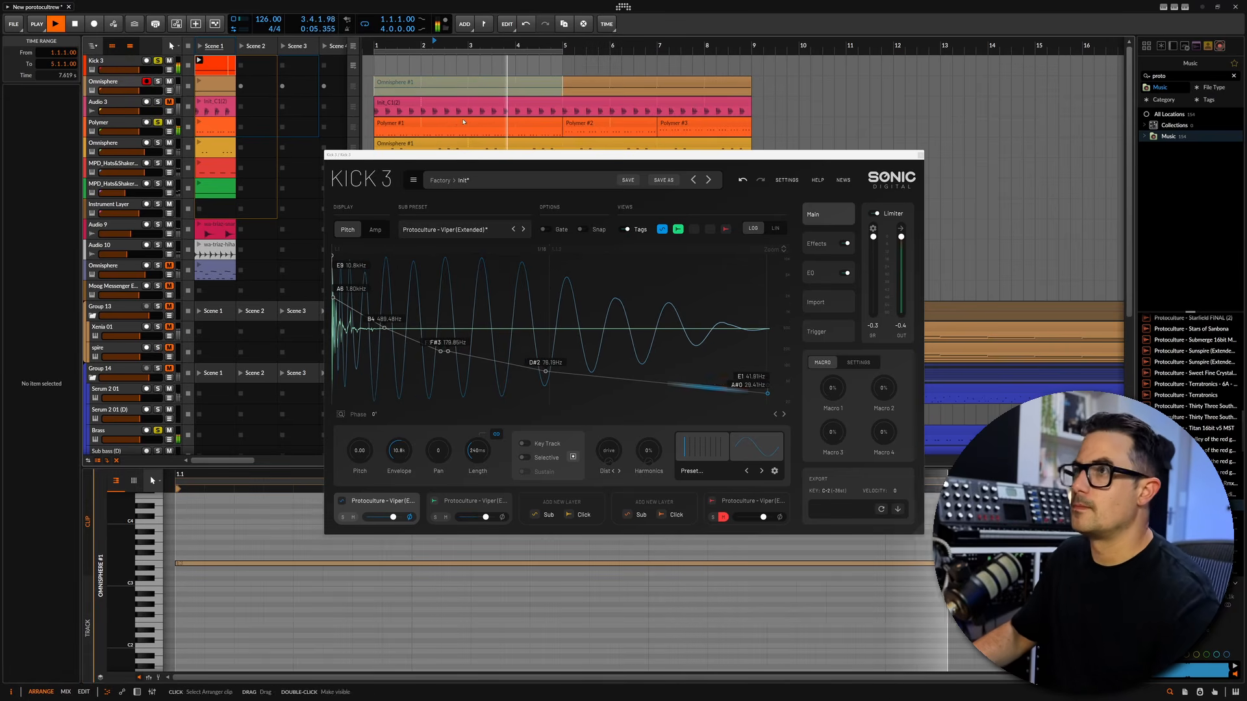
pyautogui.click(158, 143)
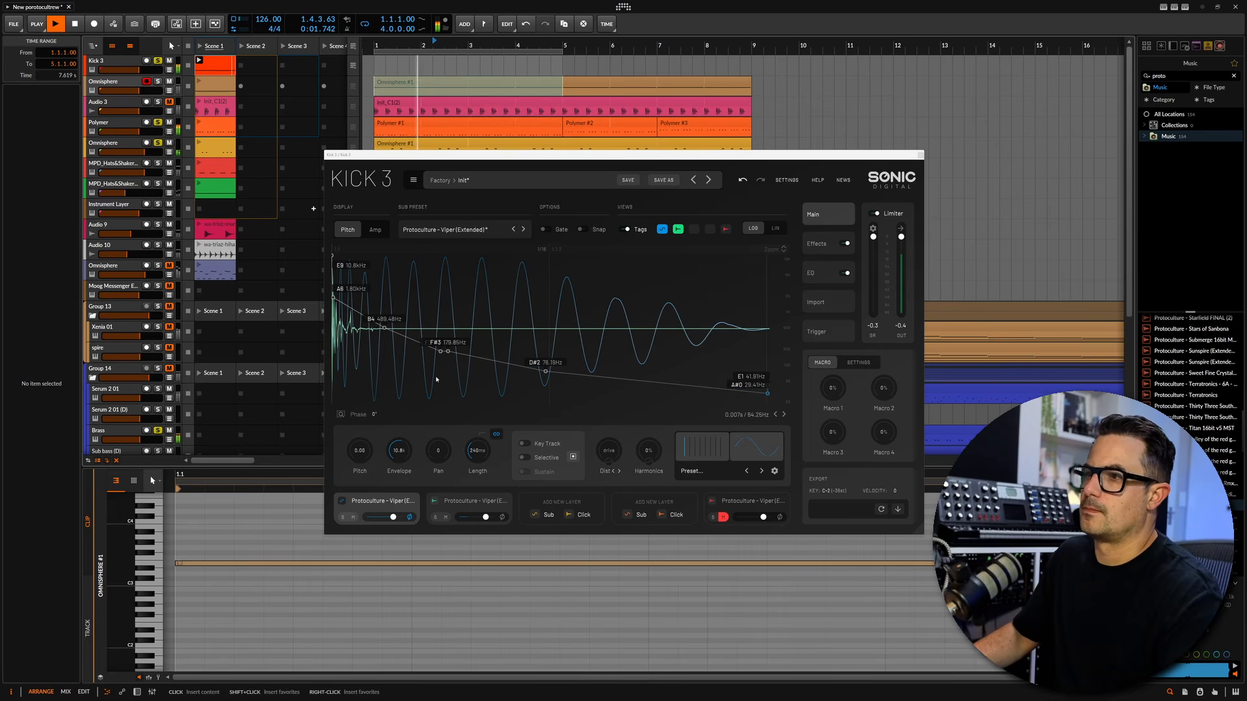
pyautogui.press('space')
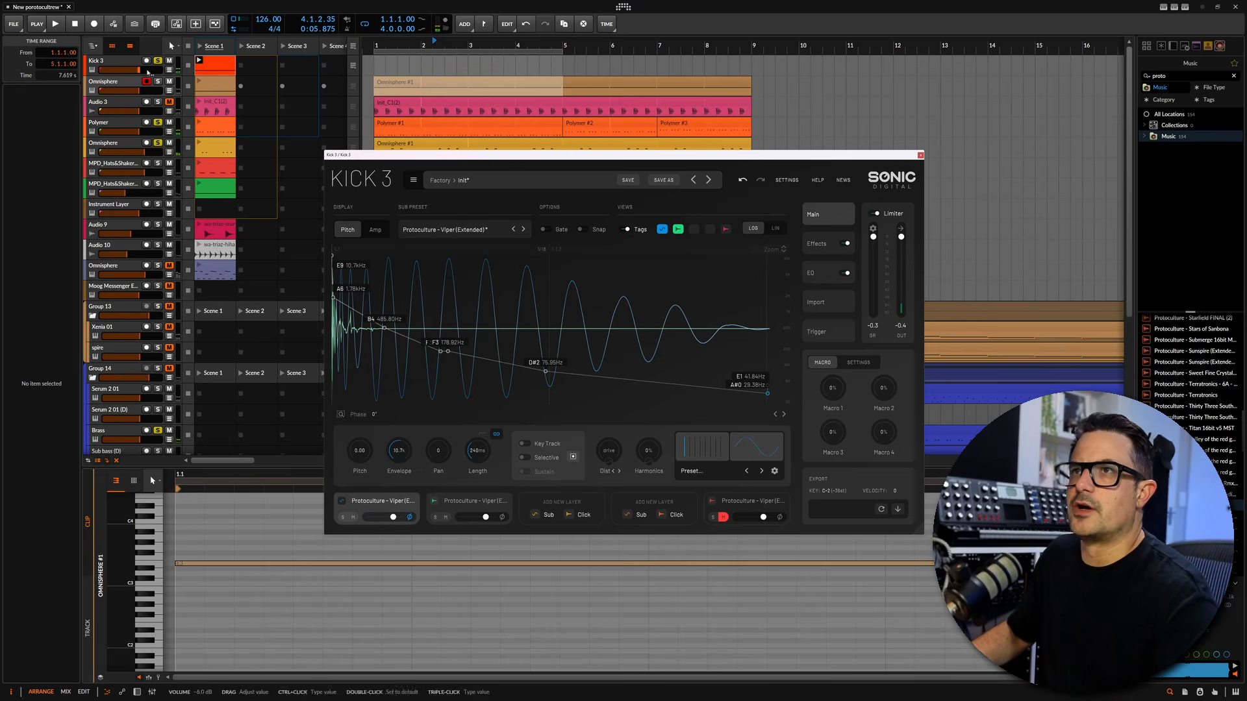
pyautogui.press('space')
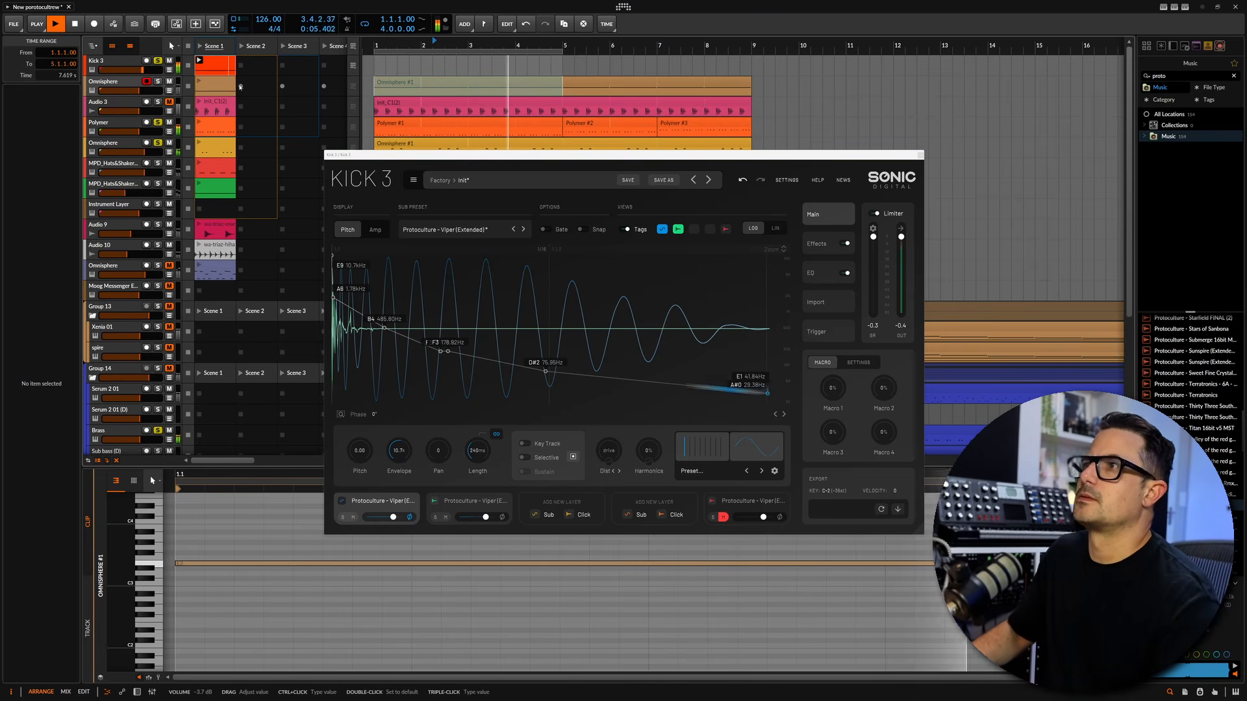
pyautogui.press('space')
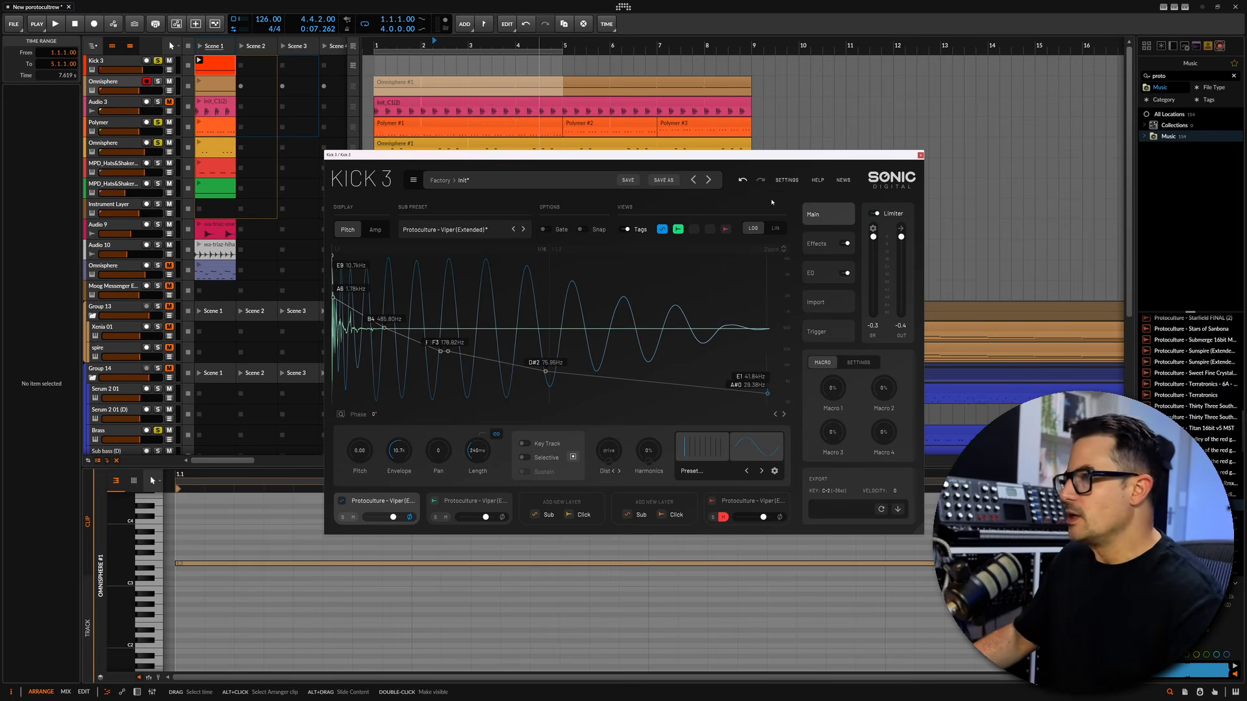
# - Render the kick from Kick 3's export section and place the sample in the Kick 3 track's Scene 2 slot
pyautogui.click(223, 69)
pyautogui.click(117, 61)
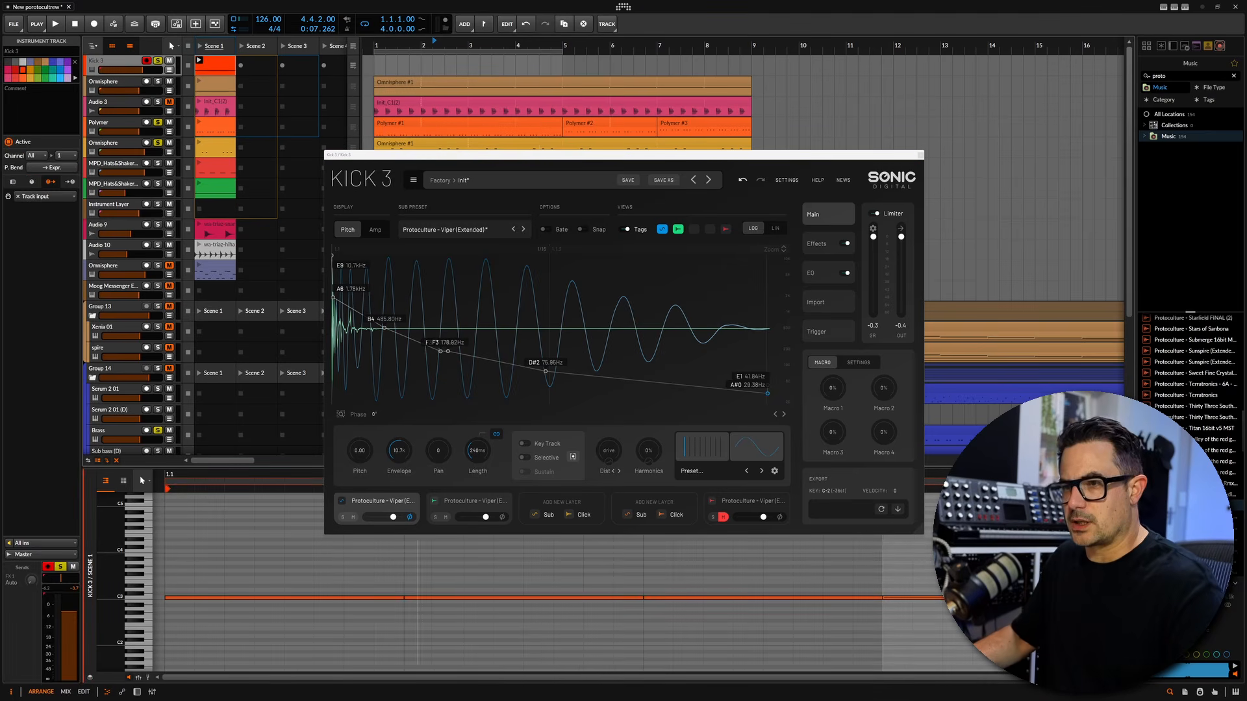
pyautogui.click(344, 627)
pyautogui.click(693, 550)
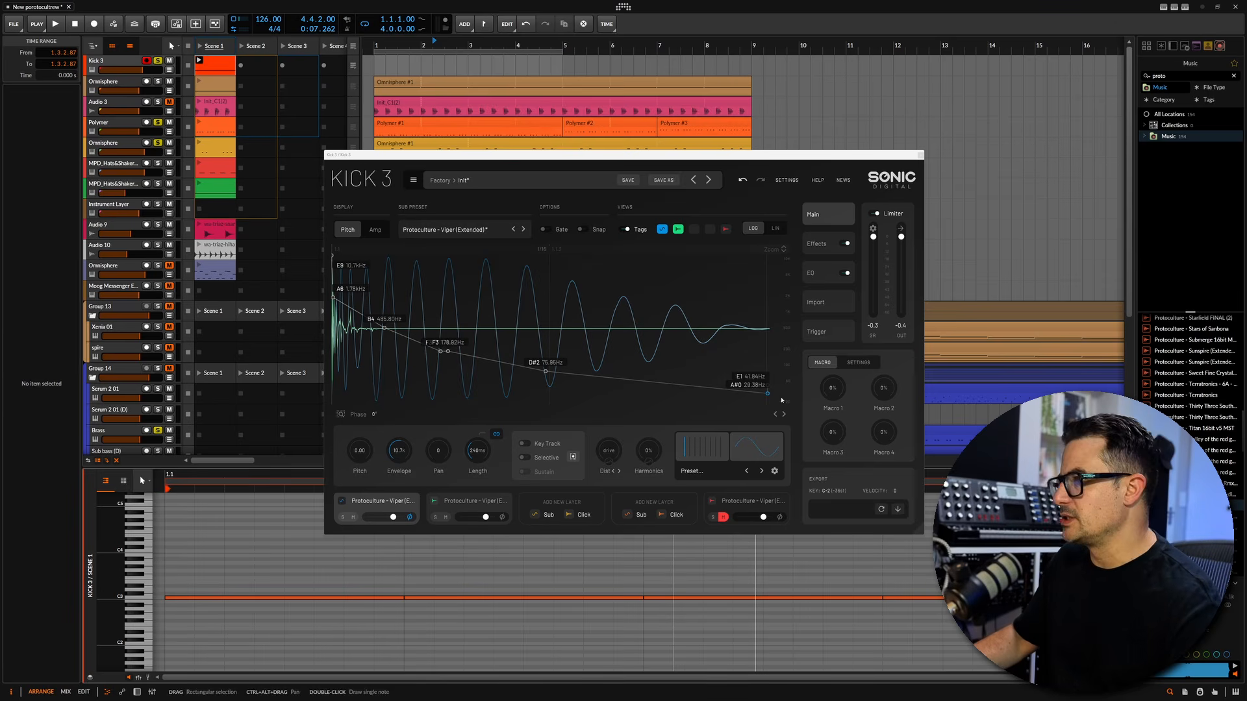
pyautogui.click(880, 510)
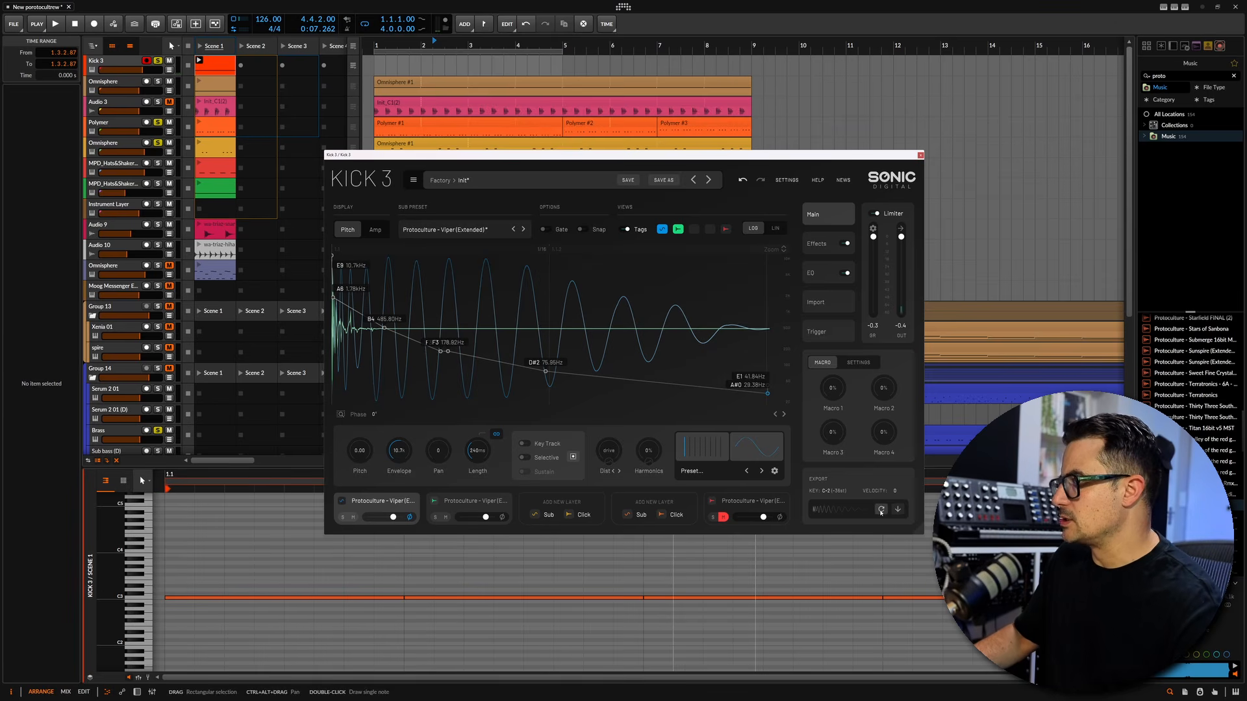
pyautogui.click(897, 509)
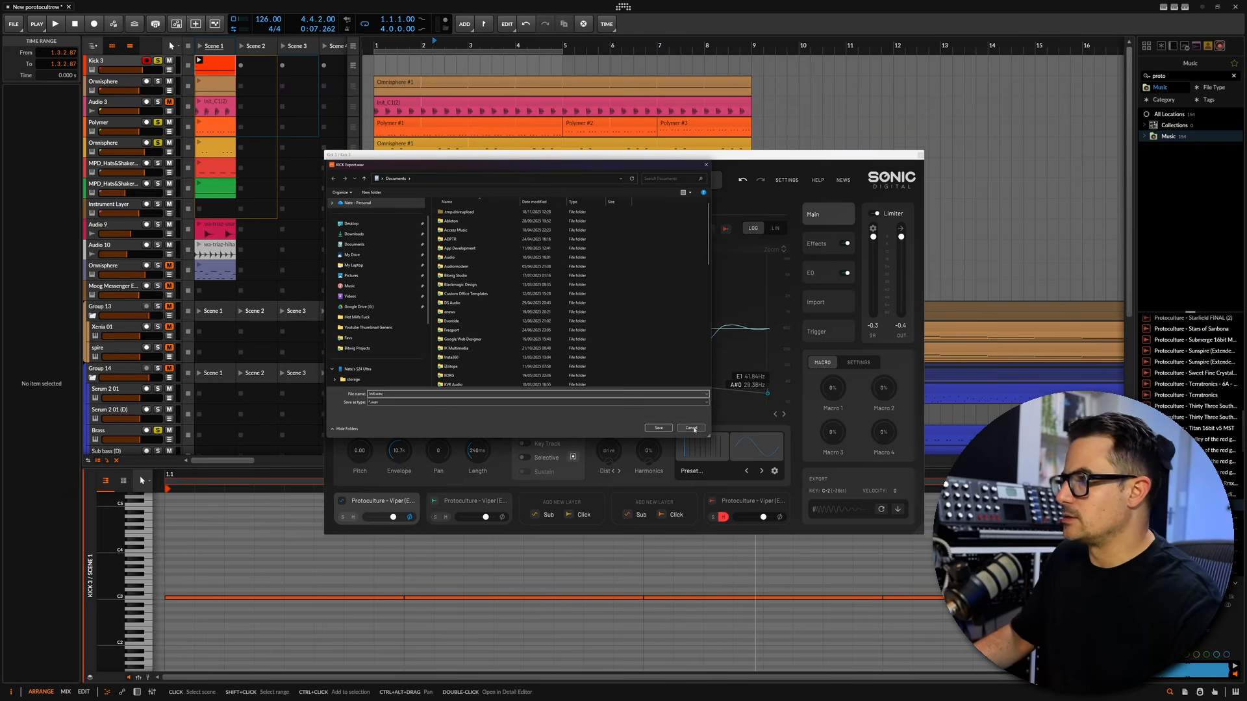
pyautogui.click(689, 427)
pyautogui.moveTo(574, 366); pyautogui.dragTo(269, 73)
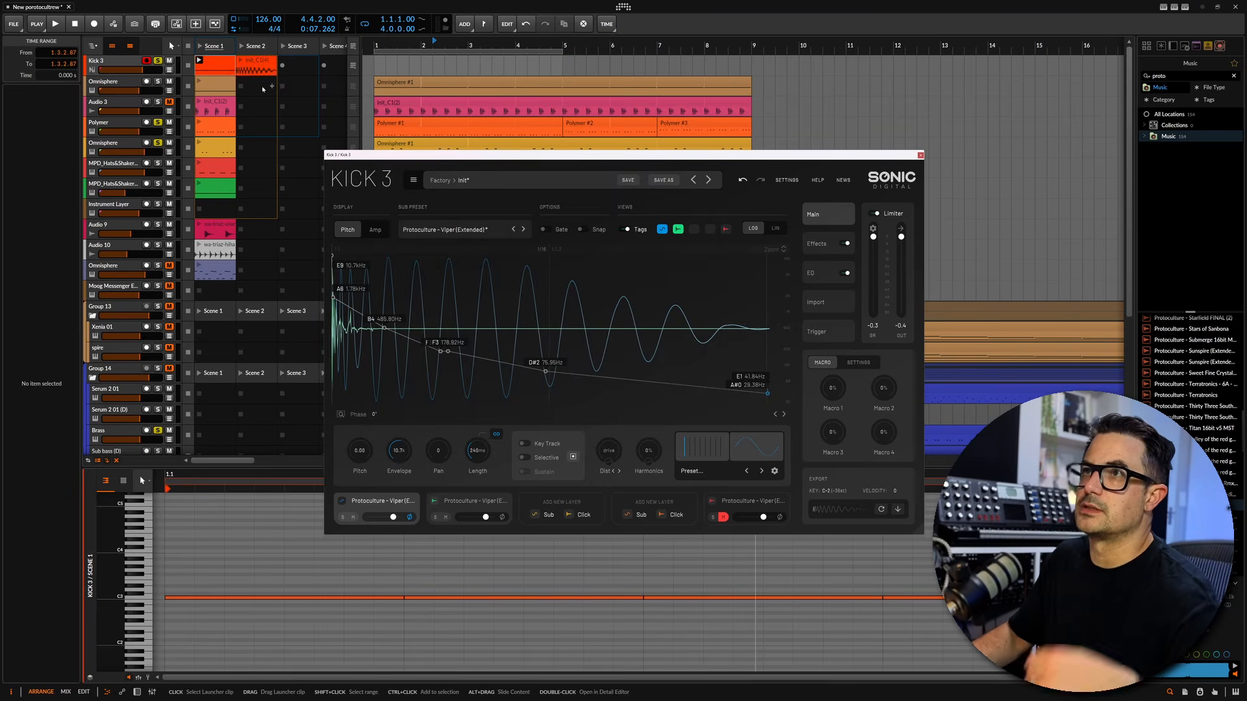
# - Open the rendered kick clip, close the plugin window, and give the waveform's end a 0.0.0.06 fade-out
pyautogui.click(268, 73)
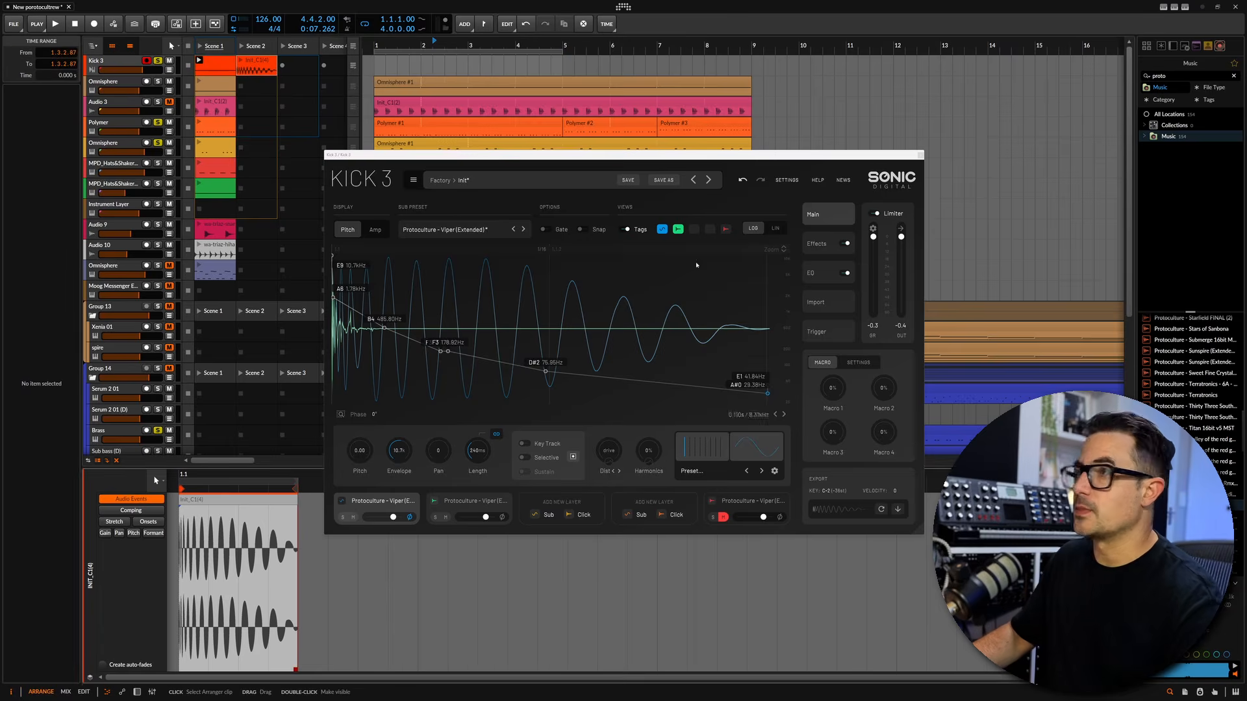
pyautogui.click(919, 155)
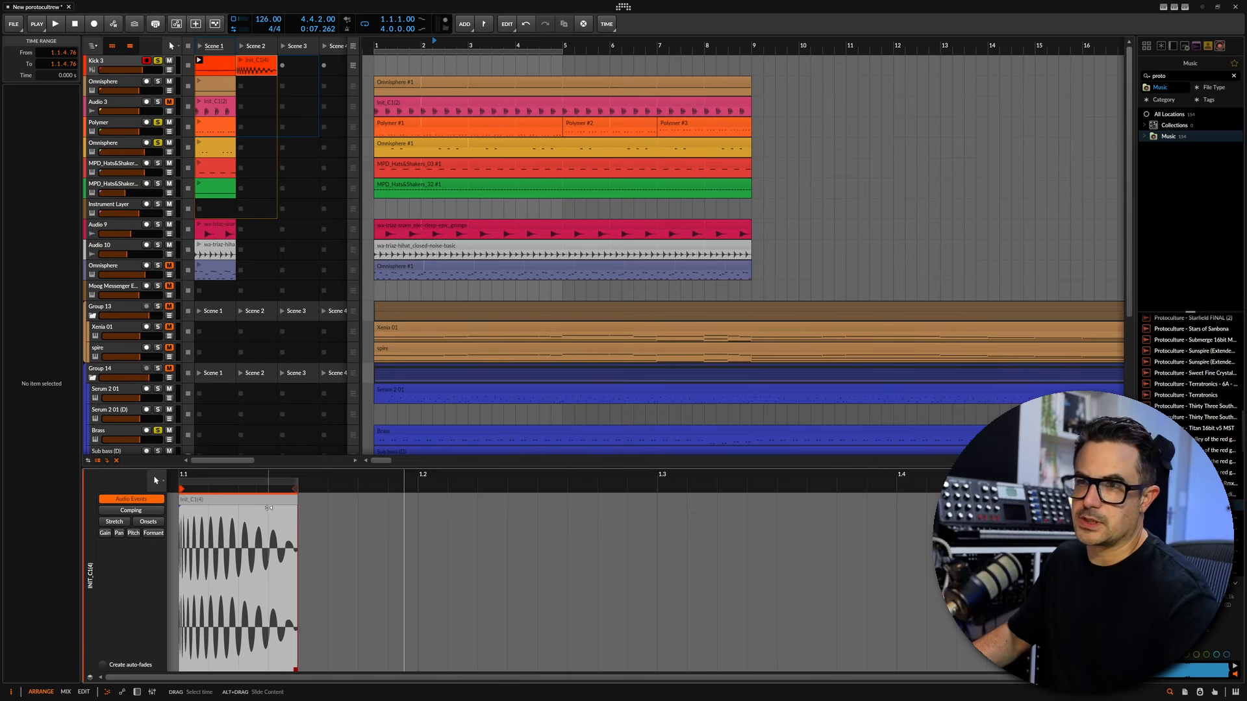
pyautogui.moveTo(235, 477); pyautogui.dragTo(578, 500)
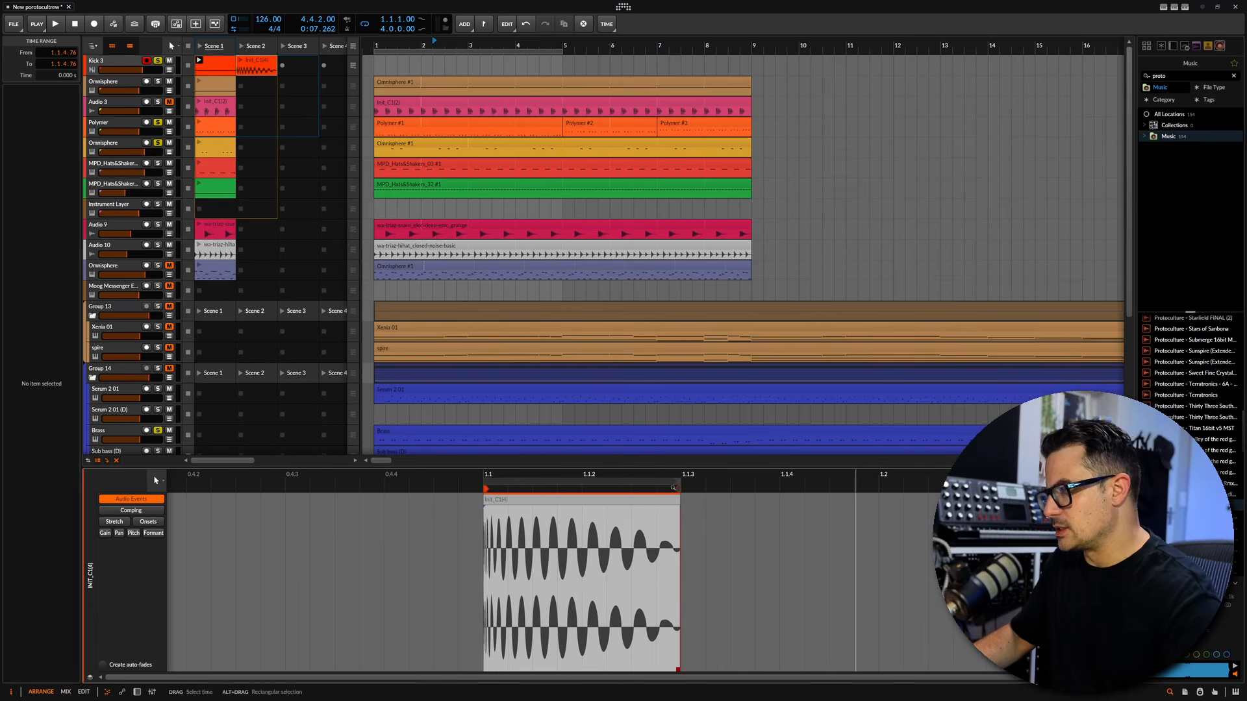
pyautogui.moveTo(681, 477); pyautogui.dragTo(681, 542)
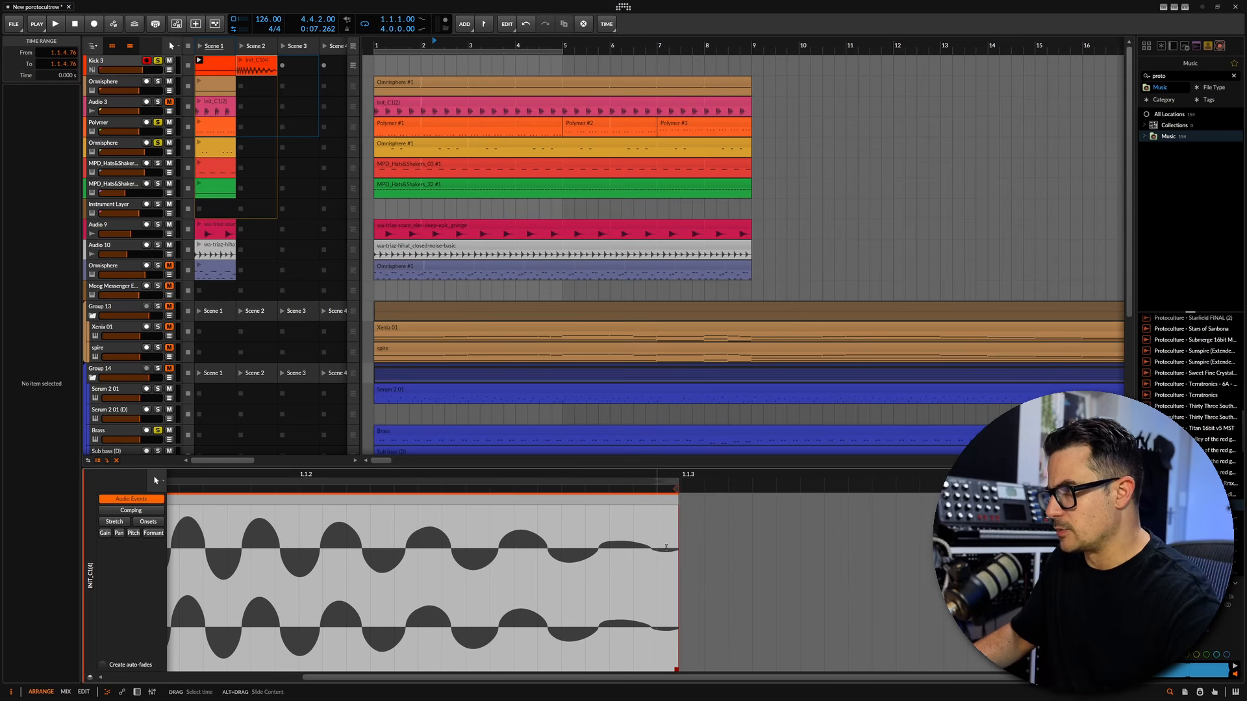
pyautogui.moveTo(679, 510); pyautogui.dragTo(649, 491)
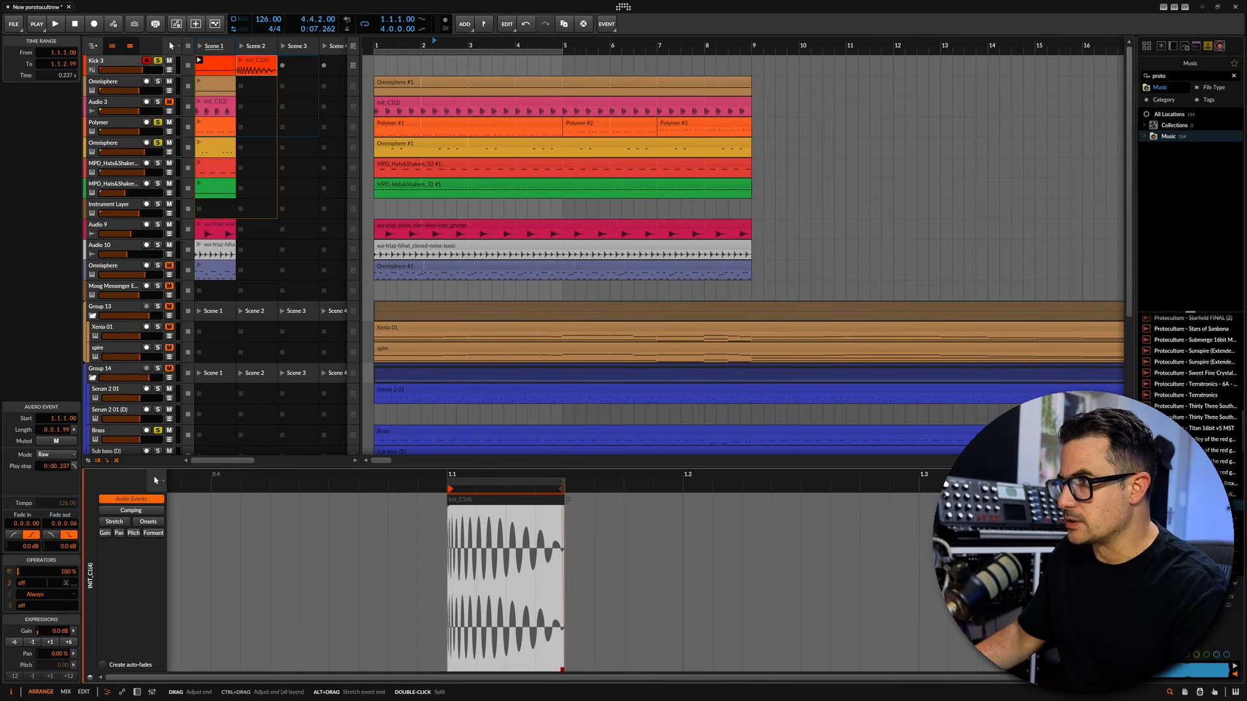
# - Try extending the kick's audio event to a length of 0.0.2.65, and undo it
pyautogui.moveTo(566, 499); pyautogui.dragTo(603, 500)
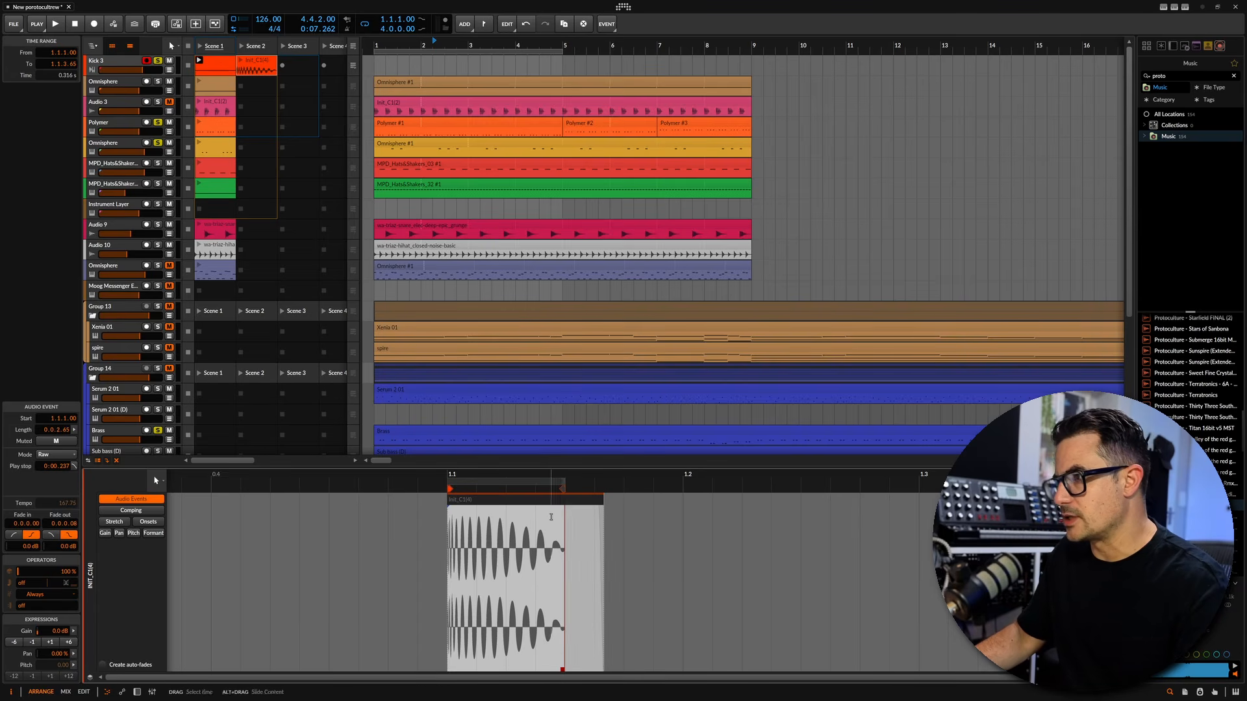
pyautogui.hotkey('ctrl', 'z')
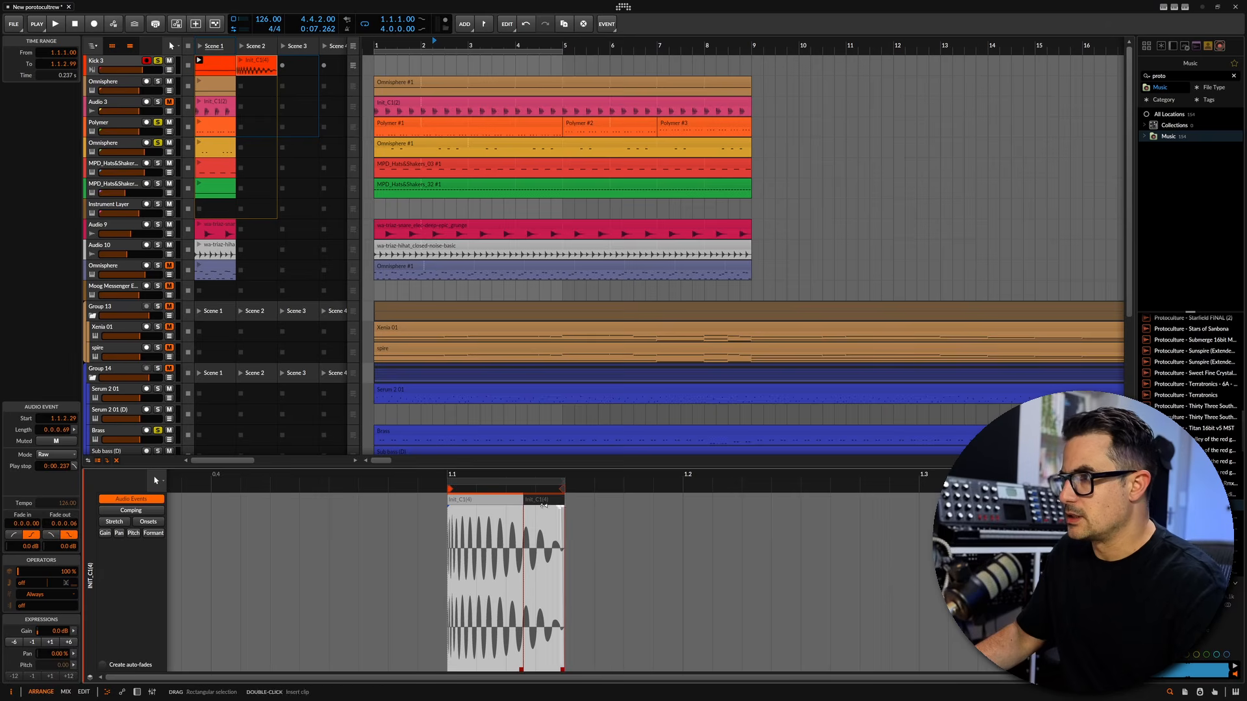
pyautogui.click(611, 524)
# - Highlight the kick's range and the empty spaces after it in the clip editor to compare their lengths
pyautogui.moveTo(627, 596); pyautogui.dragTo(450, 596)
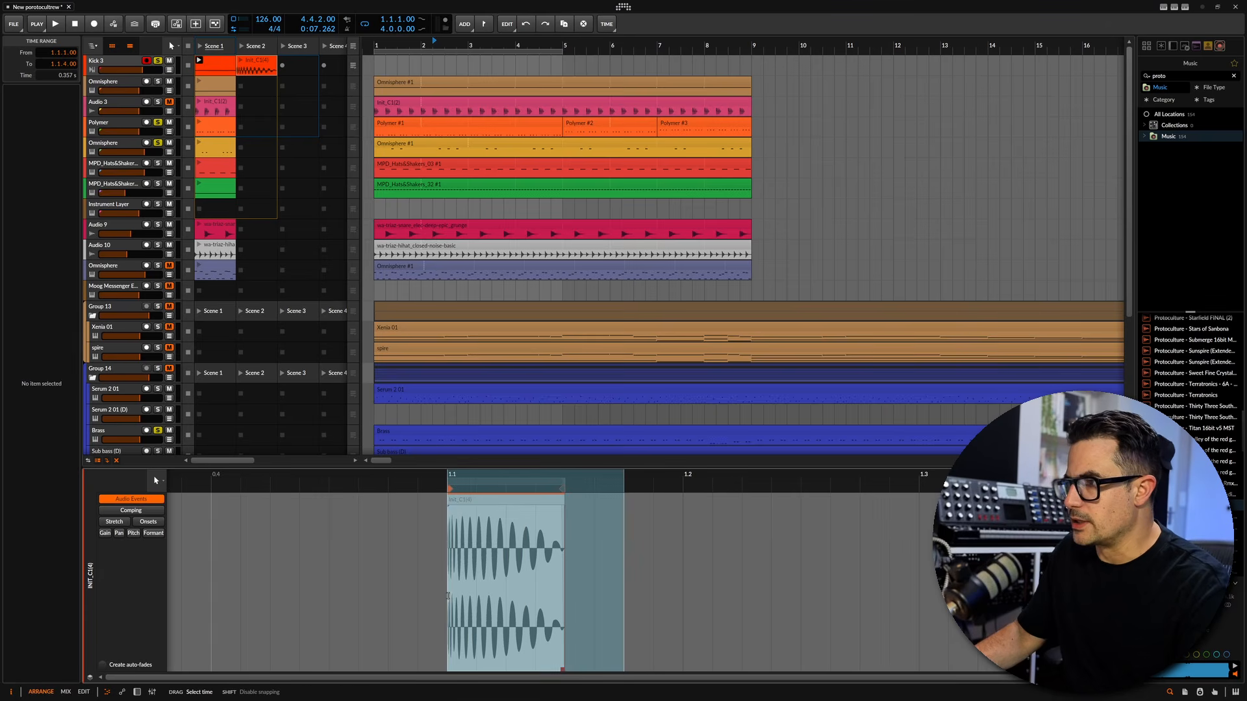
pyautogui.moveTo(683, 507); pyautogui.dragTo(815, 507)
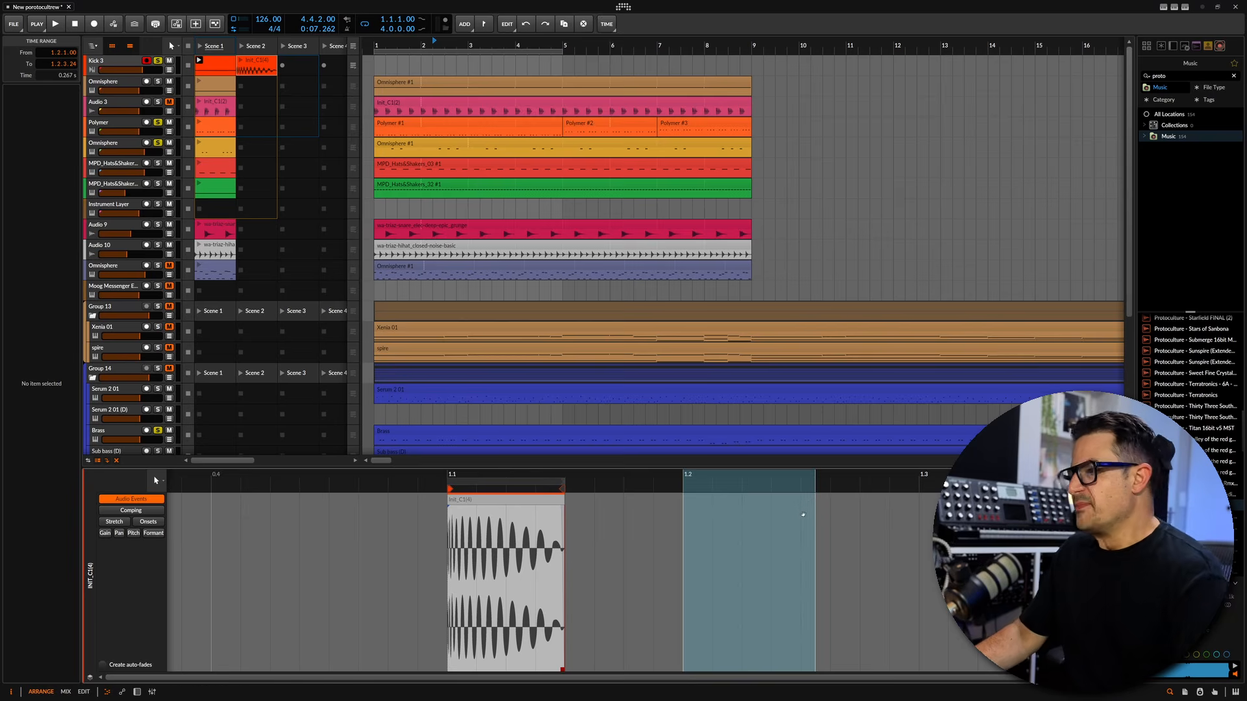
pyautogui.click(801, 513)
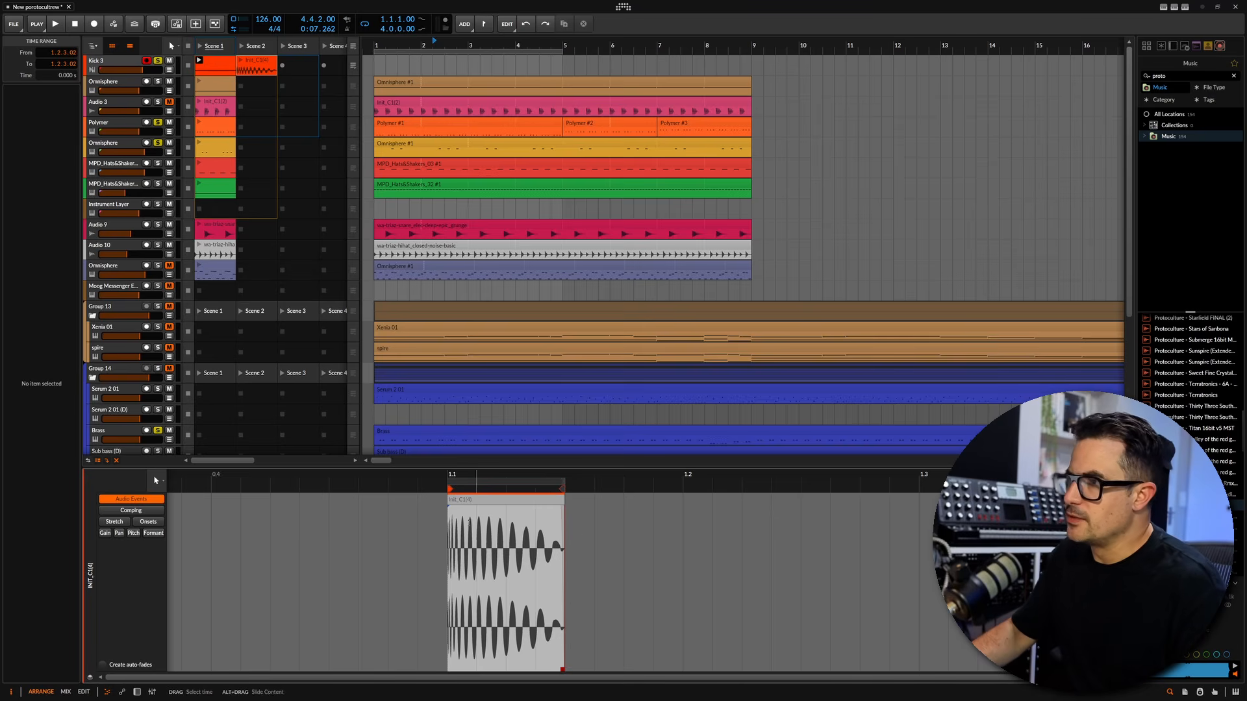
pyautogui.moveTo(445, 536); pyautogui.dragTo(629, 543)
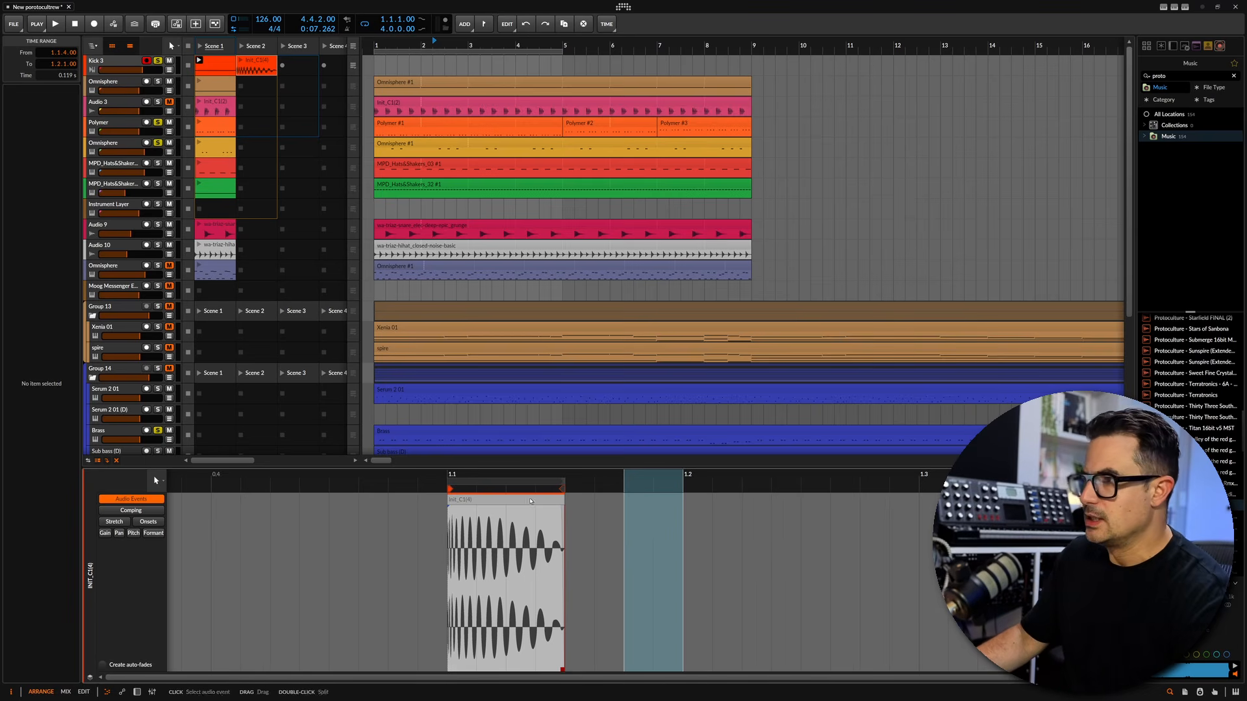
# - Lengthen the kick event's fade-out to 0.0.1.02 and highlight the faded section
pyautogui.click(506, 499)
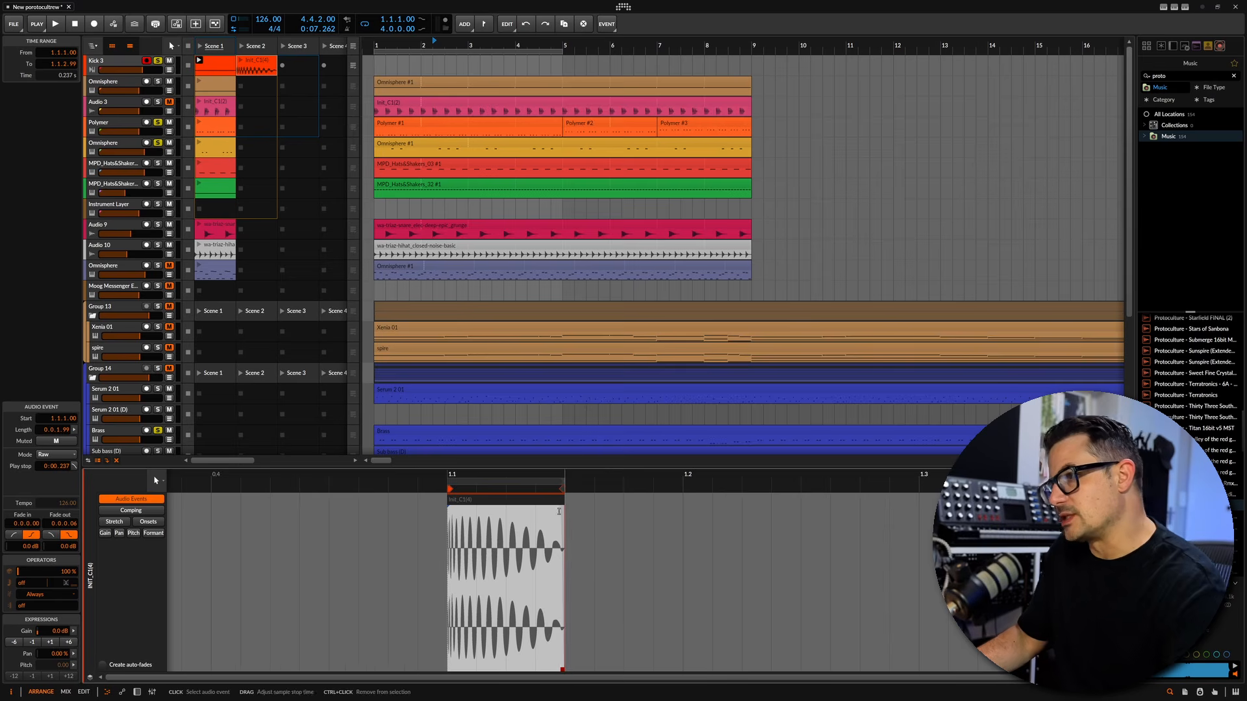
pyautogui.moveTo(562, 510); pyautogui.dragTo(516, 510)
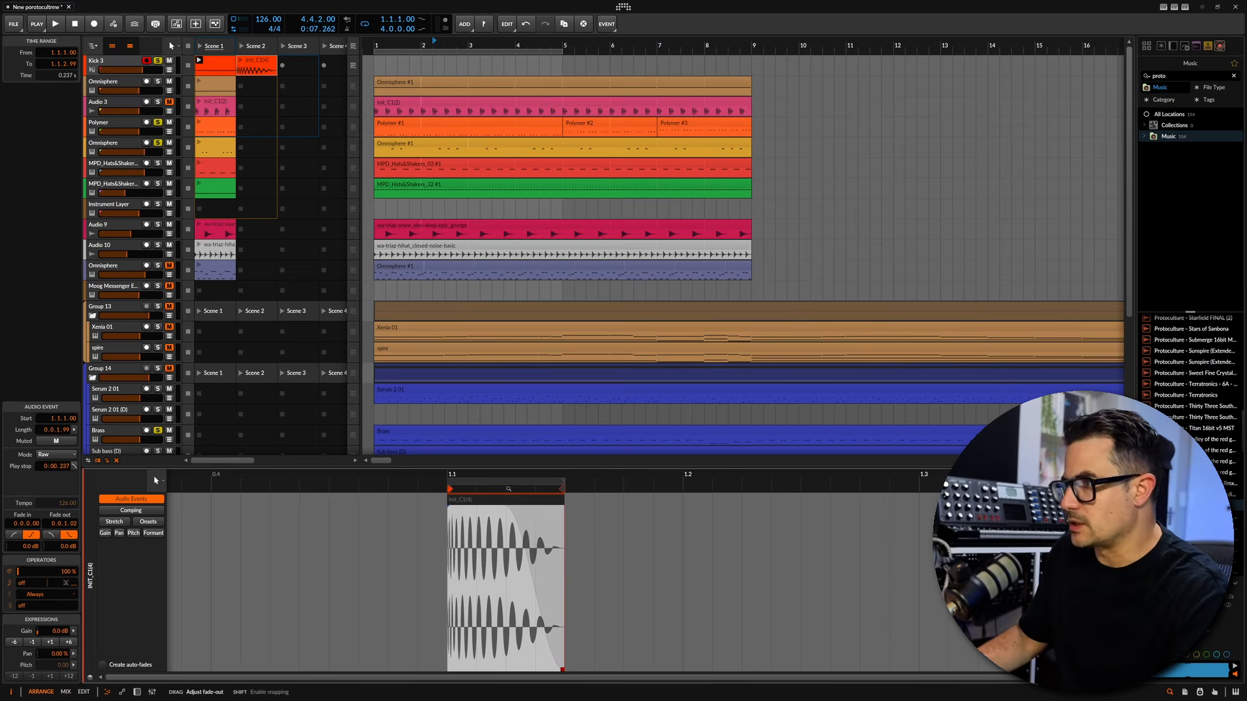
pyautogui.click(506, 544)
pyautogui.moveTo(504, 553); pyautogui.dragTo(568, 562)
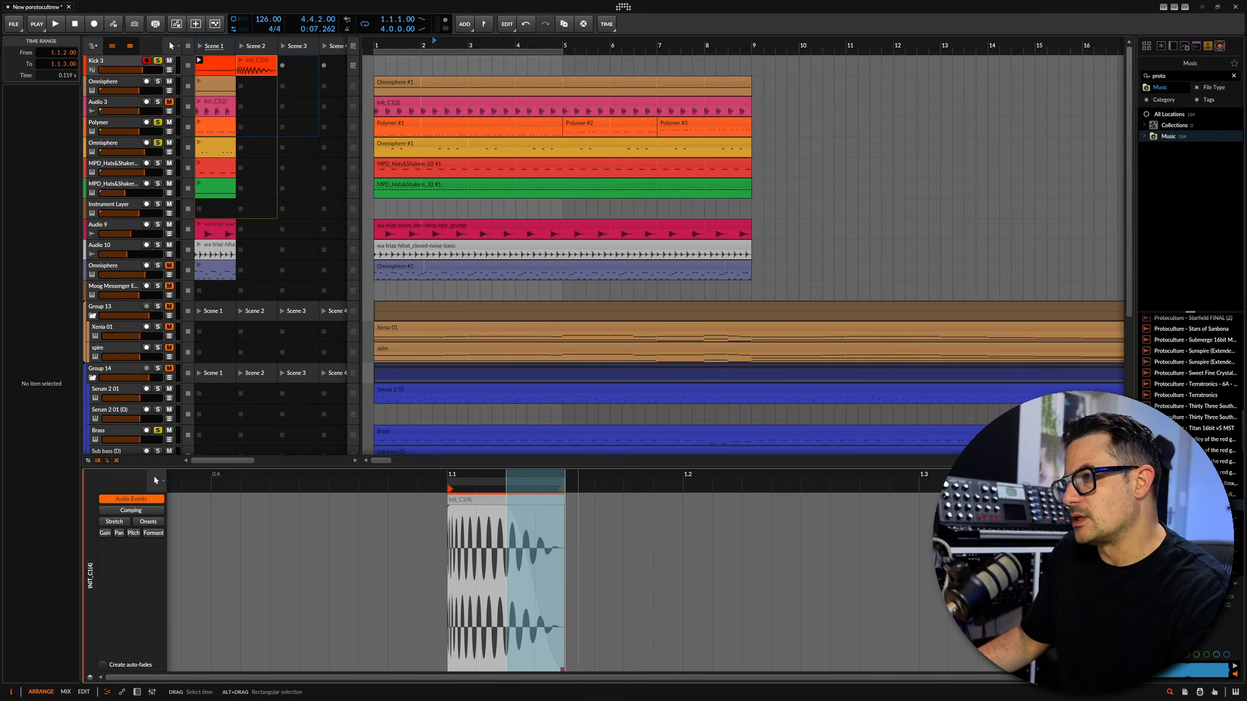
pyautogui.click(596, 557)
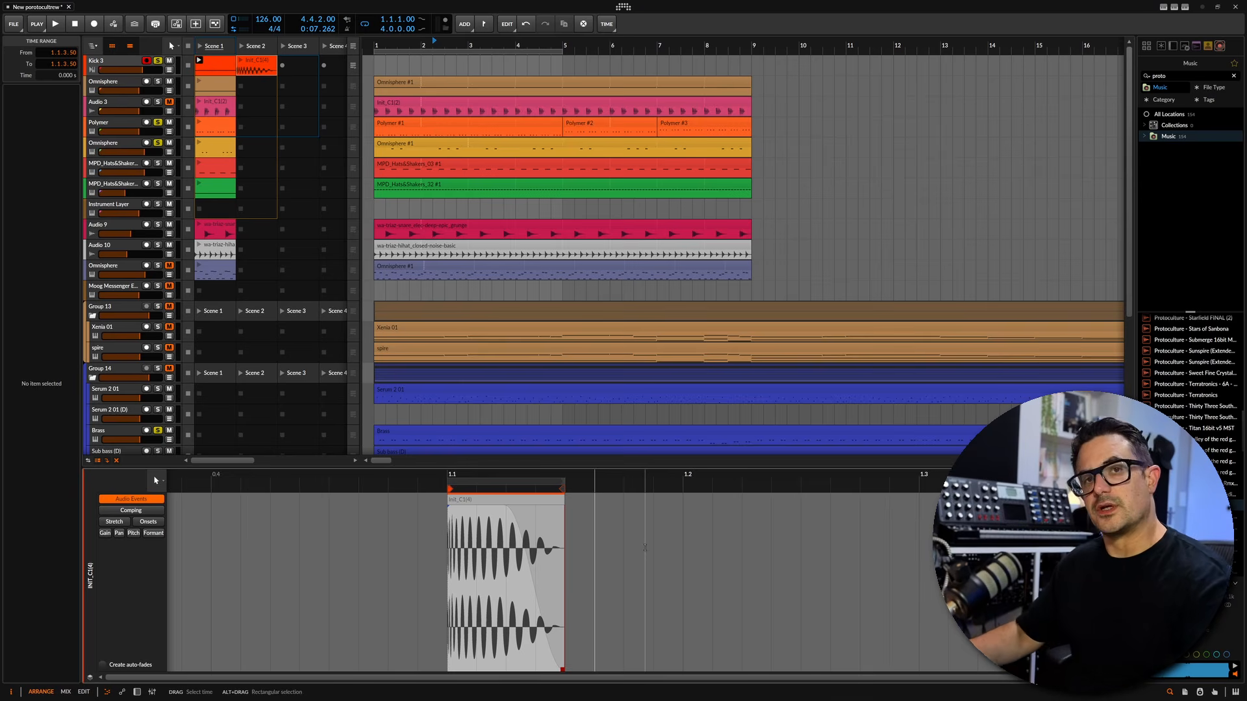
# - Shorten the kick event to 0.0.1.50 with a fade-out of 0.0.0.84, and audition playback
pyautogui.click(515, 507)
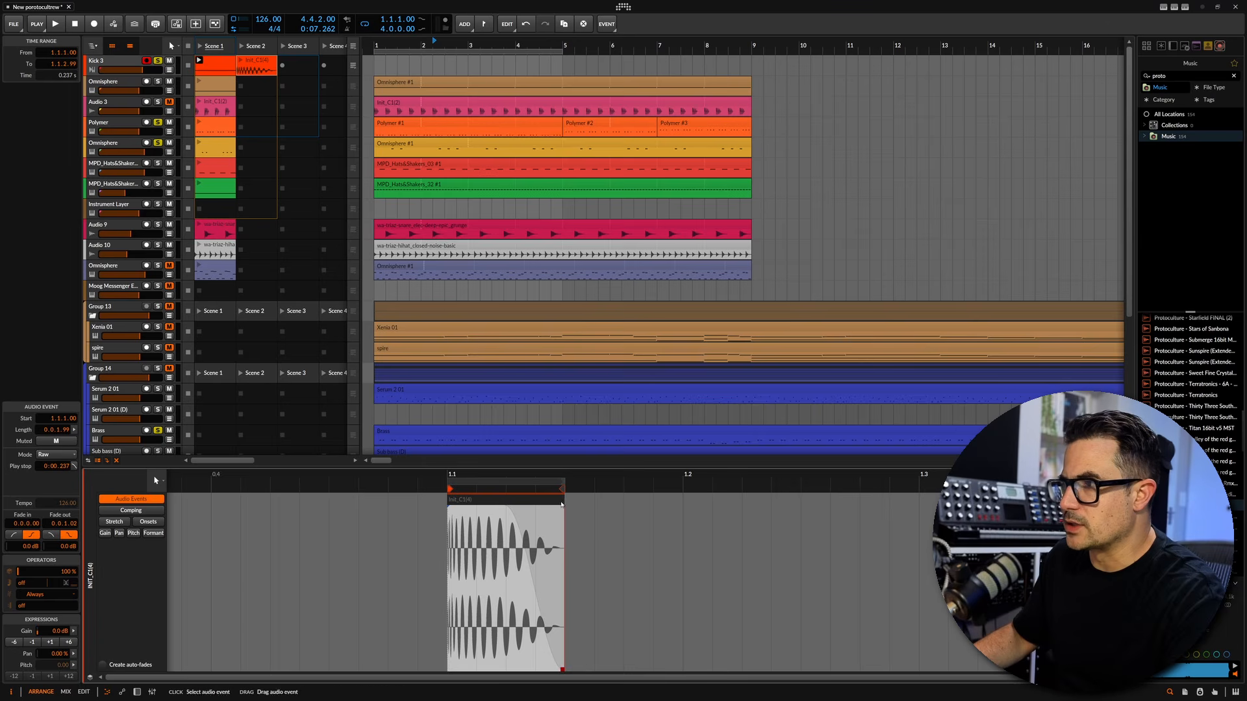
pyautogui.moveTo(560, 507); pyautogui.dragTo(477, 507)
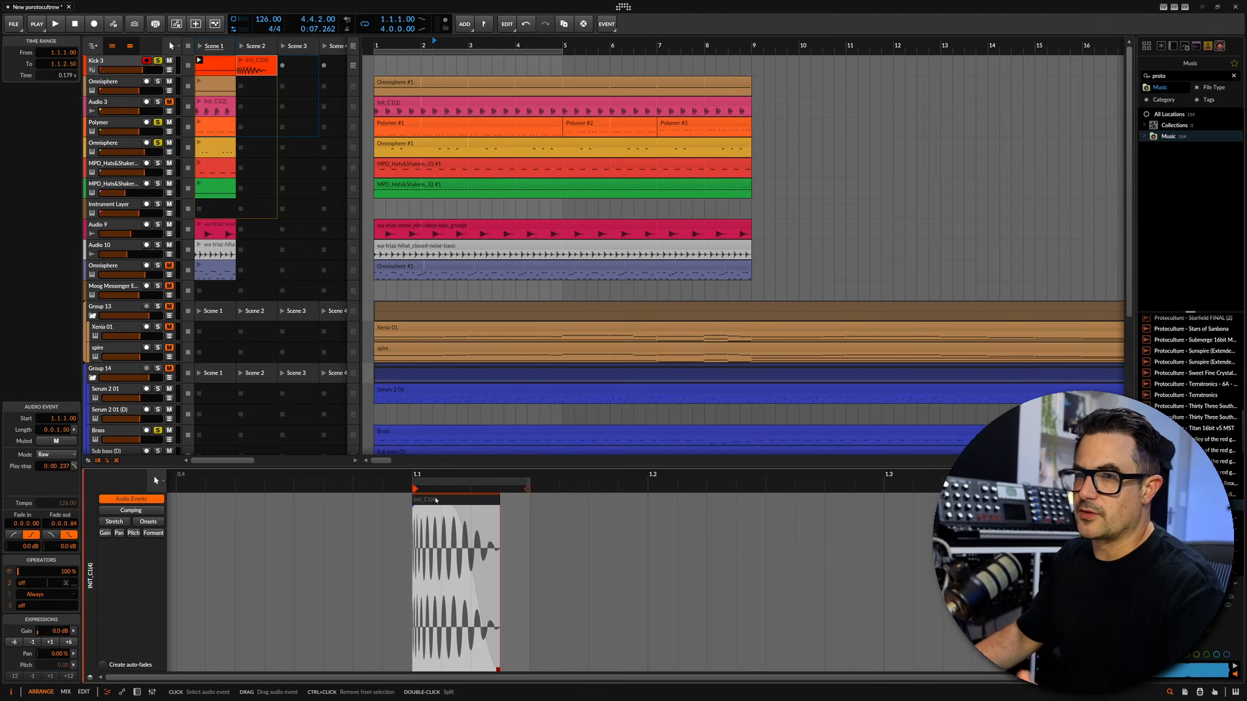
pyautogui.press('space')
pyautogui.press('space')
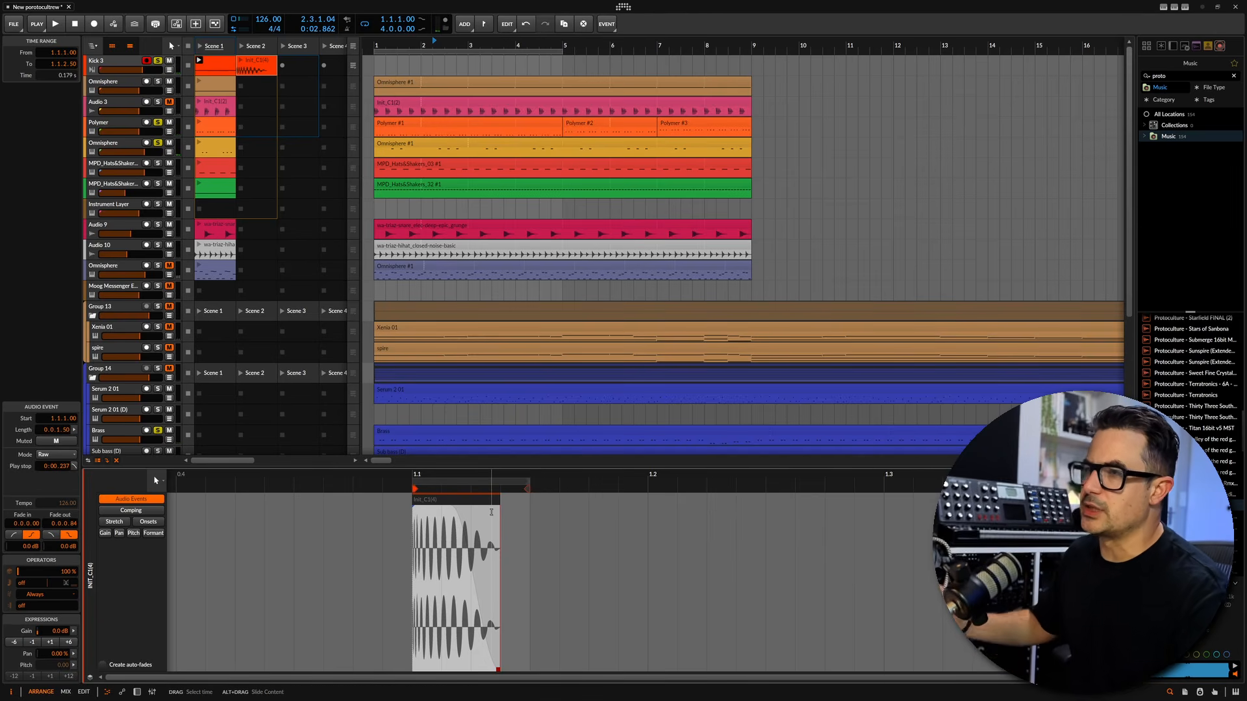
# - Insert an EQ+ device after Kick 3 on the kick track and start playback
pyautogui.press('d')
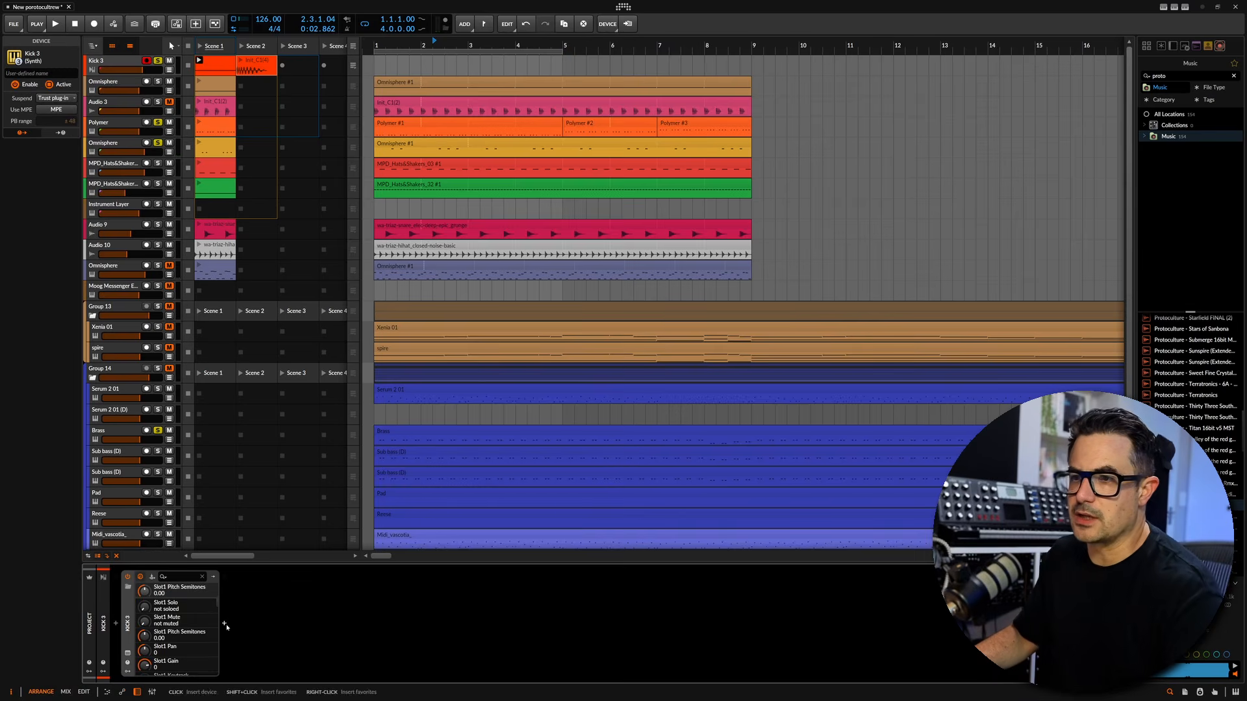
pyautogui.click(224, 624)
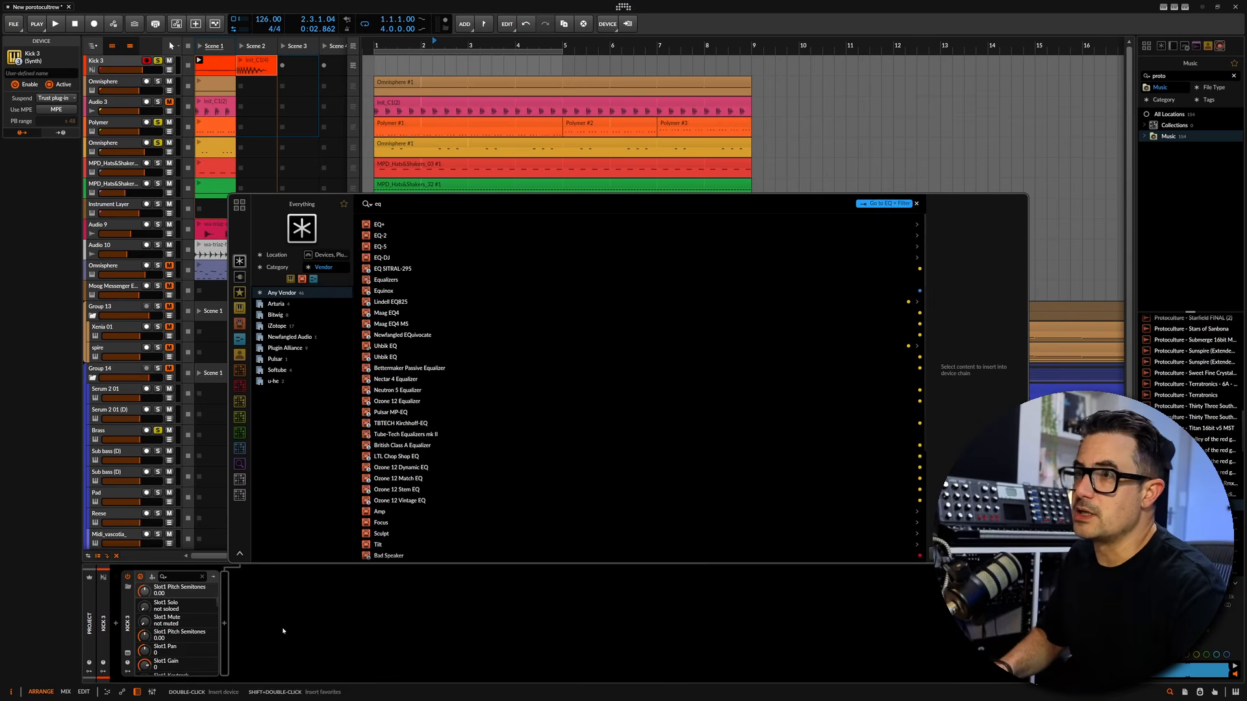
pyautogui.press('Down')
pyautogui.press('Return')
pyautogui.press('space')
pyautogui.press('space')
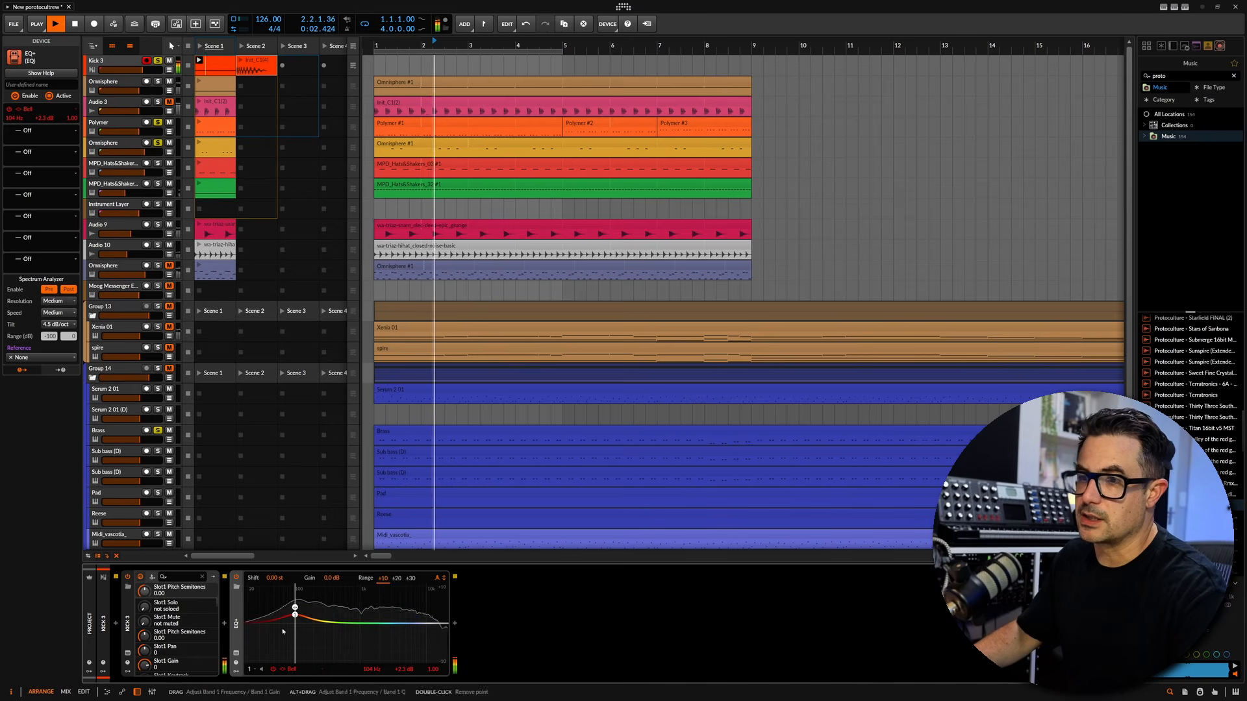
# - Audition a bell boost of +5.1 dB near 39 Hz on the kick, and remove the band and the EQ+
pyautogui.moveTo(296, 617); pyautogui.dragTo(267, 605)
pyautogui.press('space')
pyautogui.press('space')
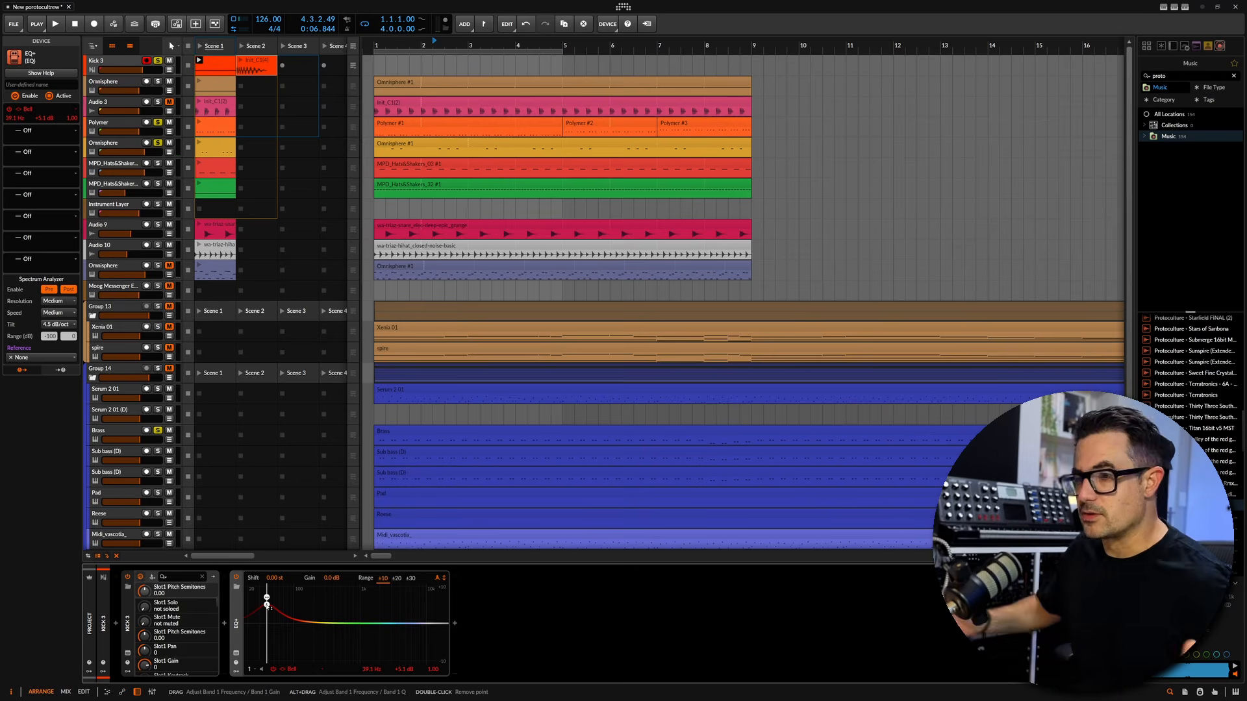
pyautogui.doubleClick(266, 605)
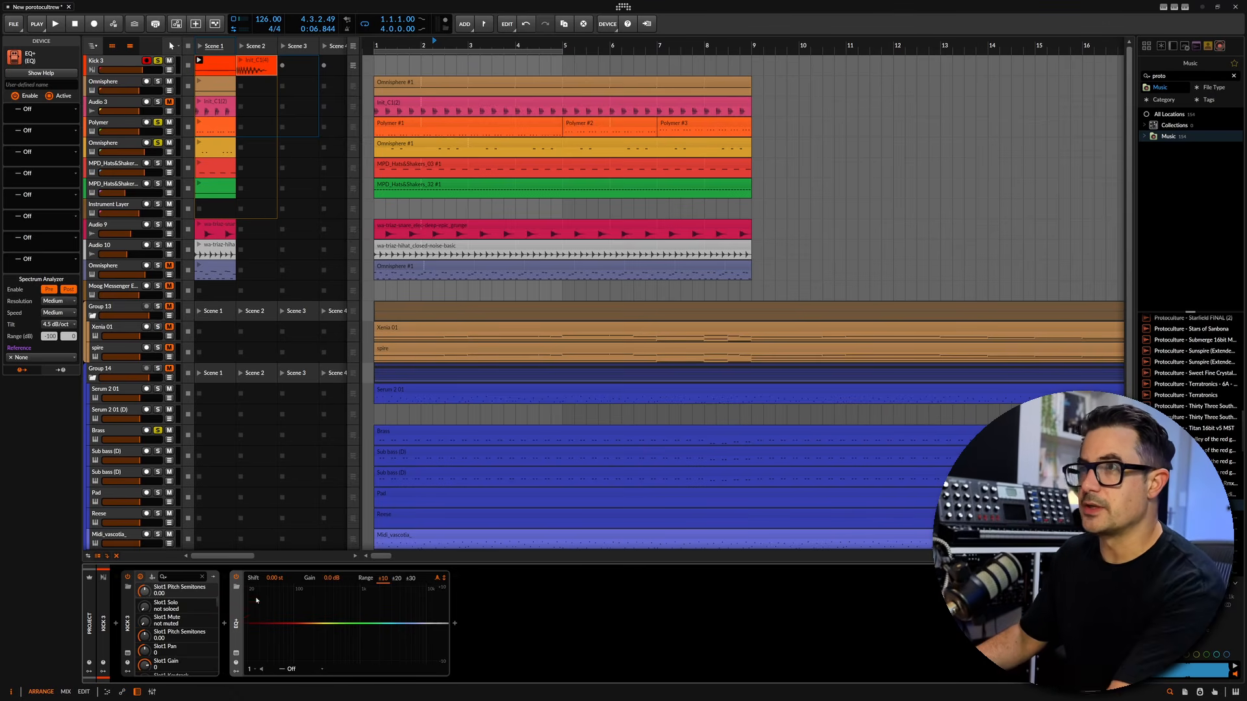
pyautogui.press('Delete')
# - Open the existing kick sample clip on the Audio 3 track in the clip editor
pyautogui.doubleClick(441, 110)
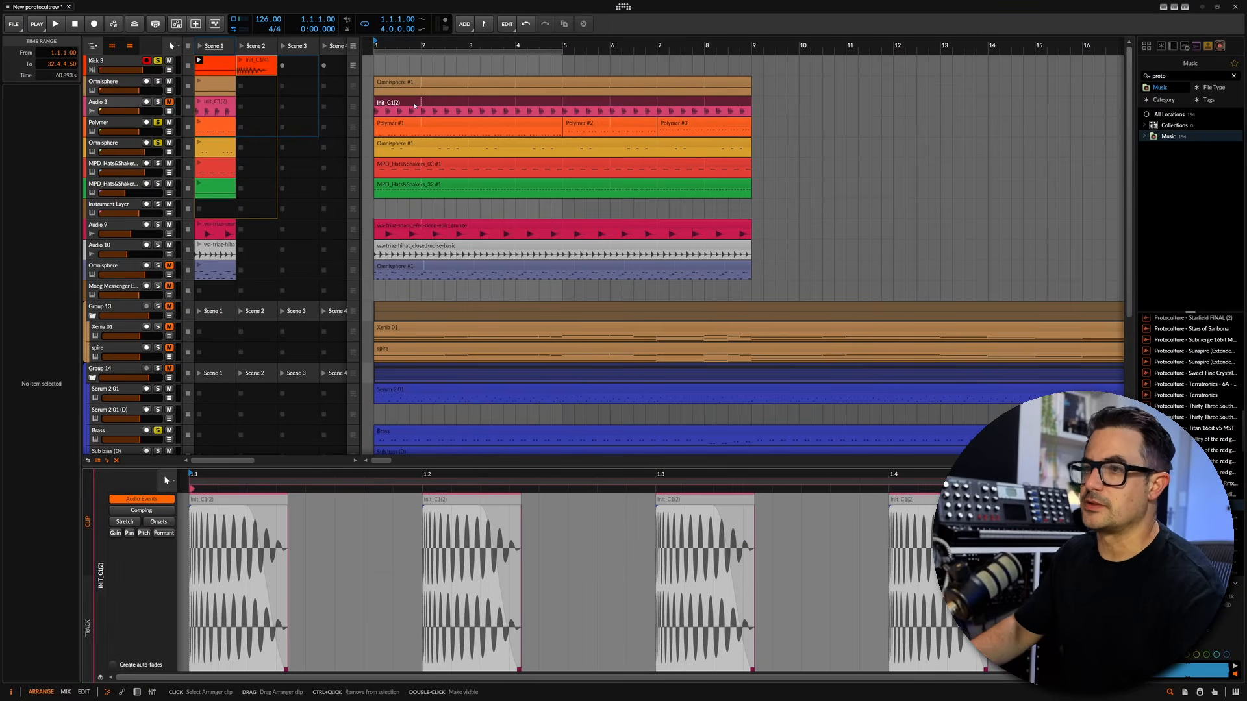
# - Examine the length, fade and gain settings of the kick events in the Audio 3 clip
pyautogui.click(264, 521)
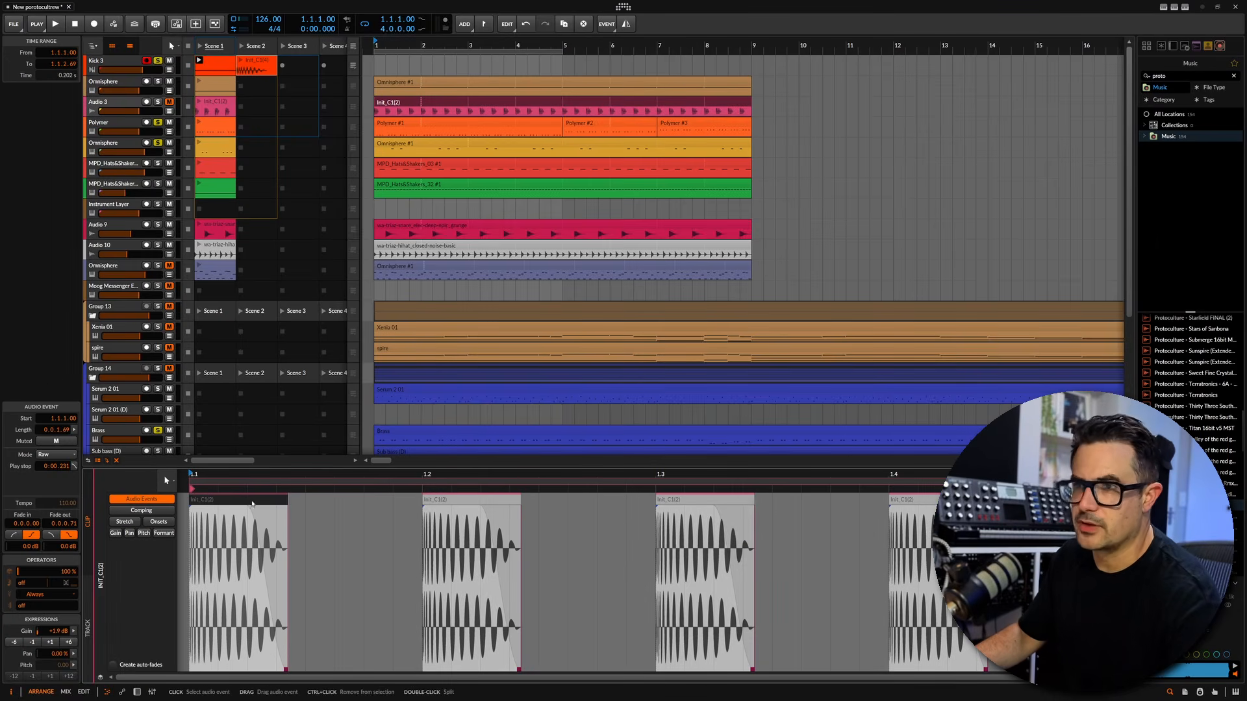
pyautogui.hotkey('ctrl', 'a')
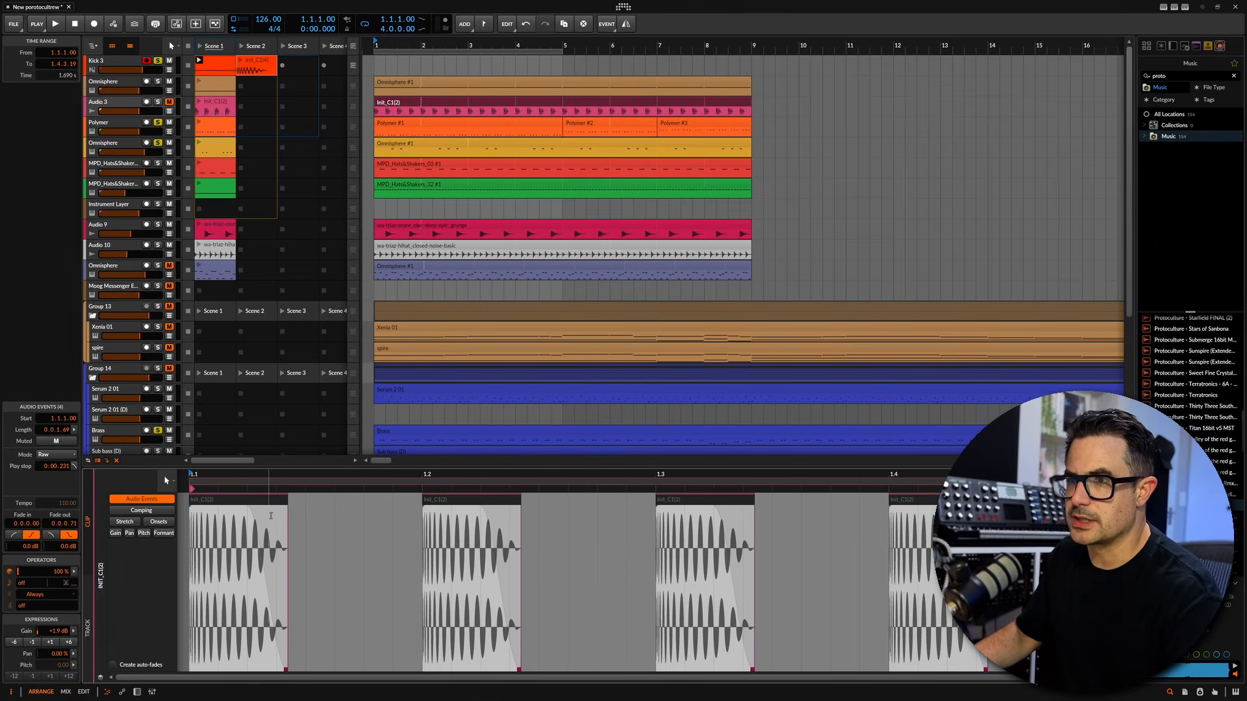
pyautogui.click(334, 552)
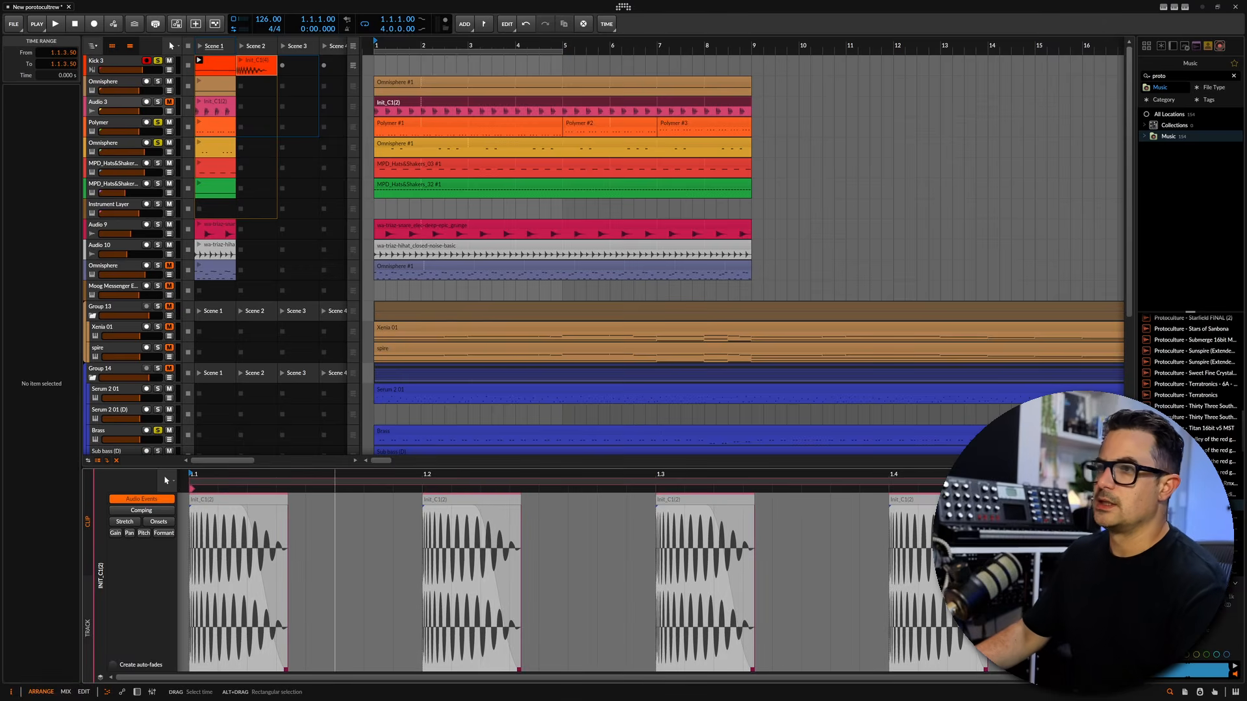
# - Insert an EQ+ device on the Audio 3 kick track and start playback
pyautogui.press('d')
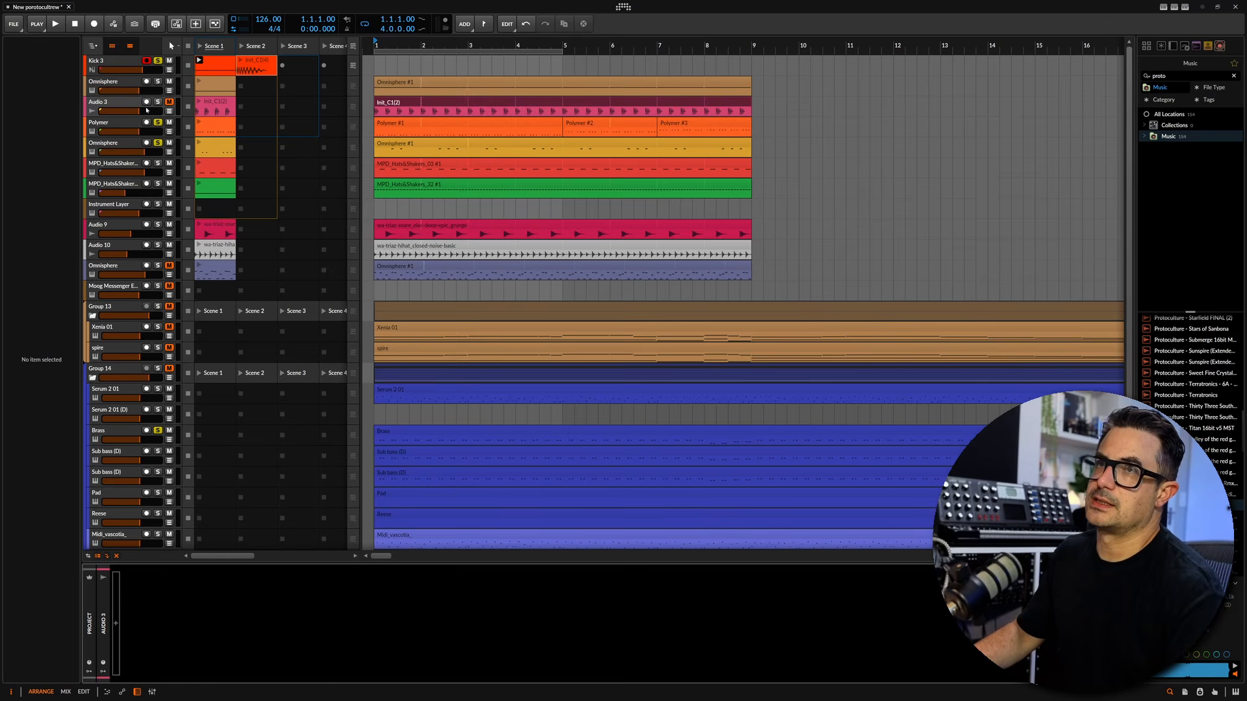
pyautogui.click(120, 627)
pyautogui.write('eq')
pyautogui.press('Down')
pyautogui.press('Up')
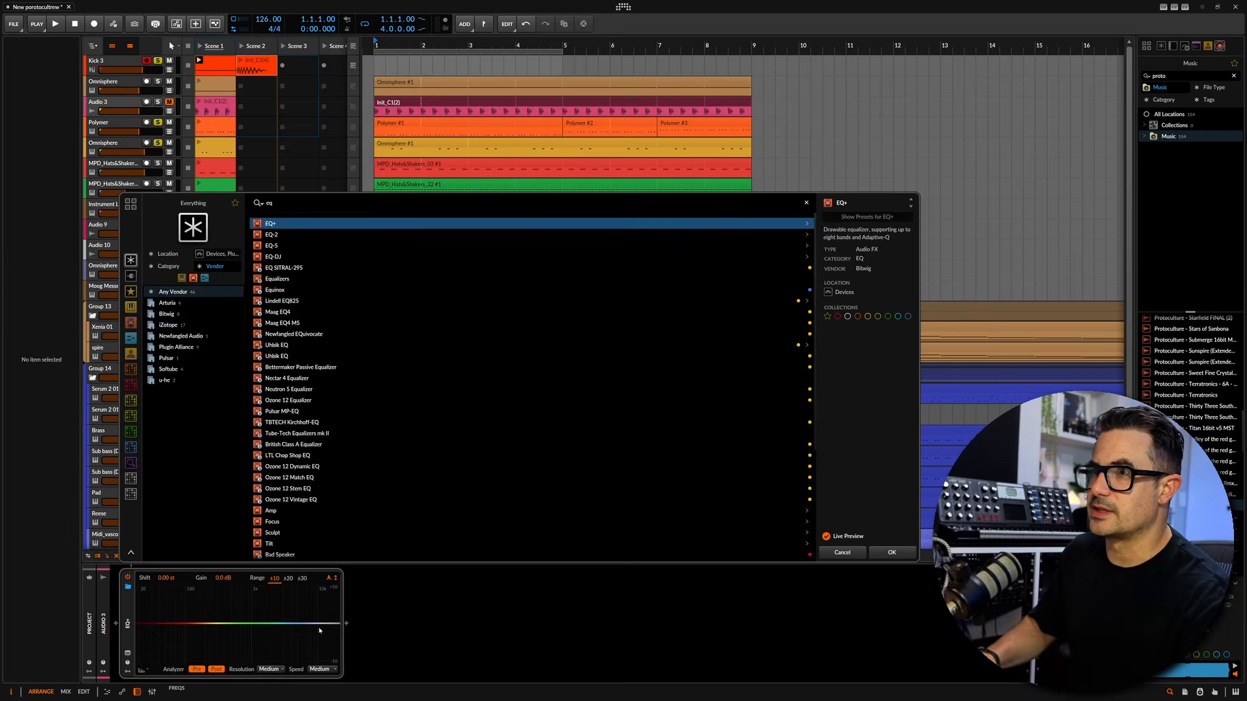
pyautogui.press('Return')
pyautogui.press('space')
# - Audition a bell boost of +1.5 dB near 8.29 kHz, and place flat bell bands at 549 Hz and 513 Hz
pyautogui.moveTo(299, 614); pyautogui.dragTo(322, 610)
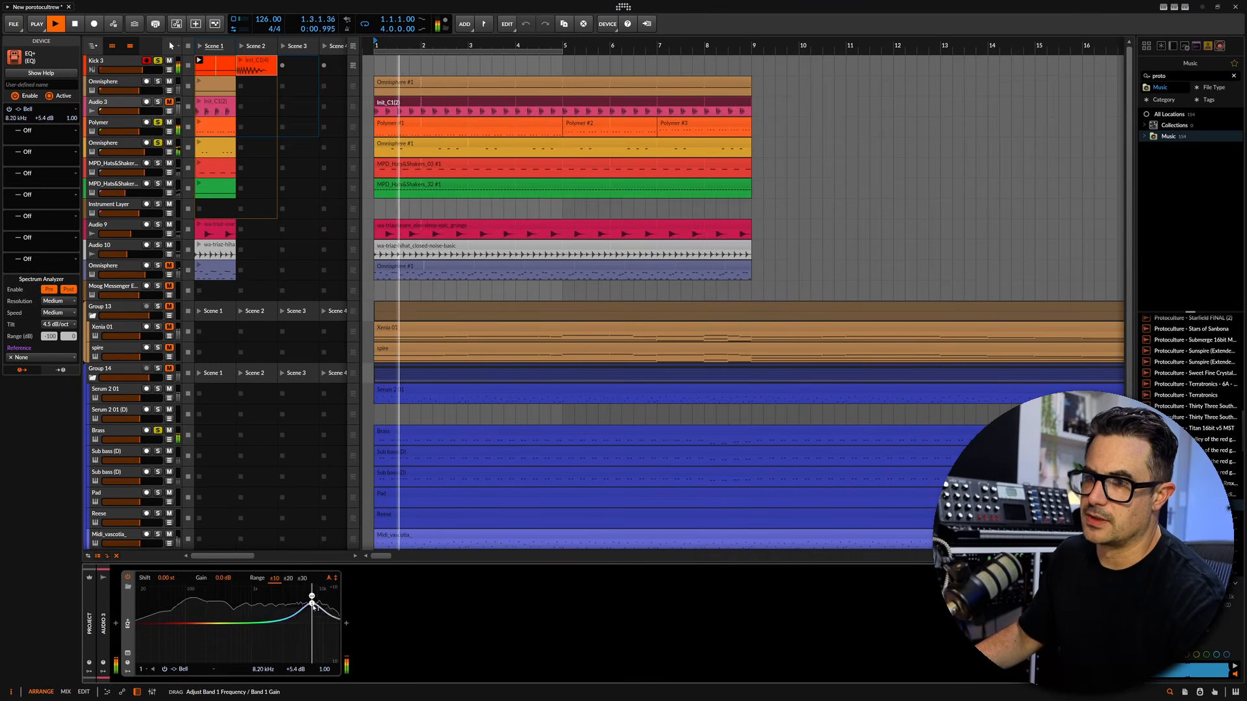
pyautogui.moveTo(318, 613); pyautogui.dragTo(313, 618)
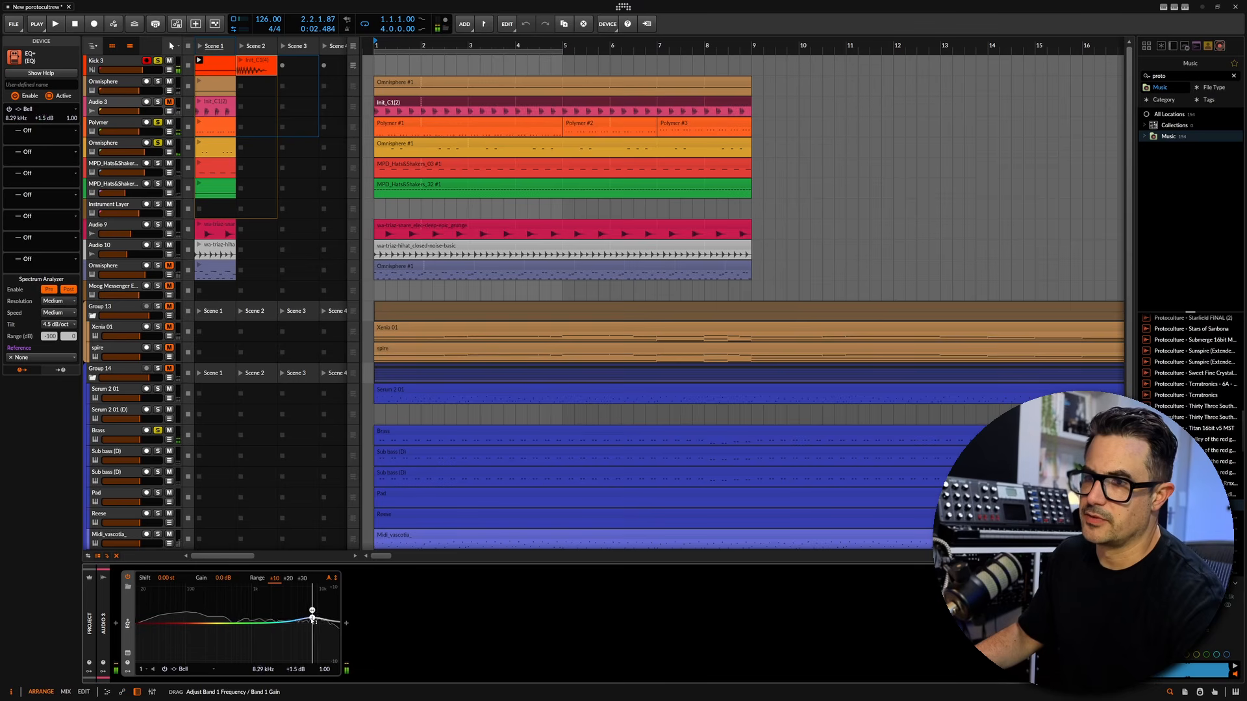
pyautogui.press('space')
pyautogui.moveTo(190, 623); pyautogui.dragTo(228, 635)
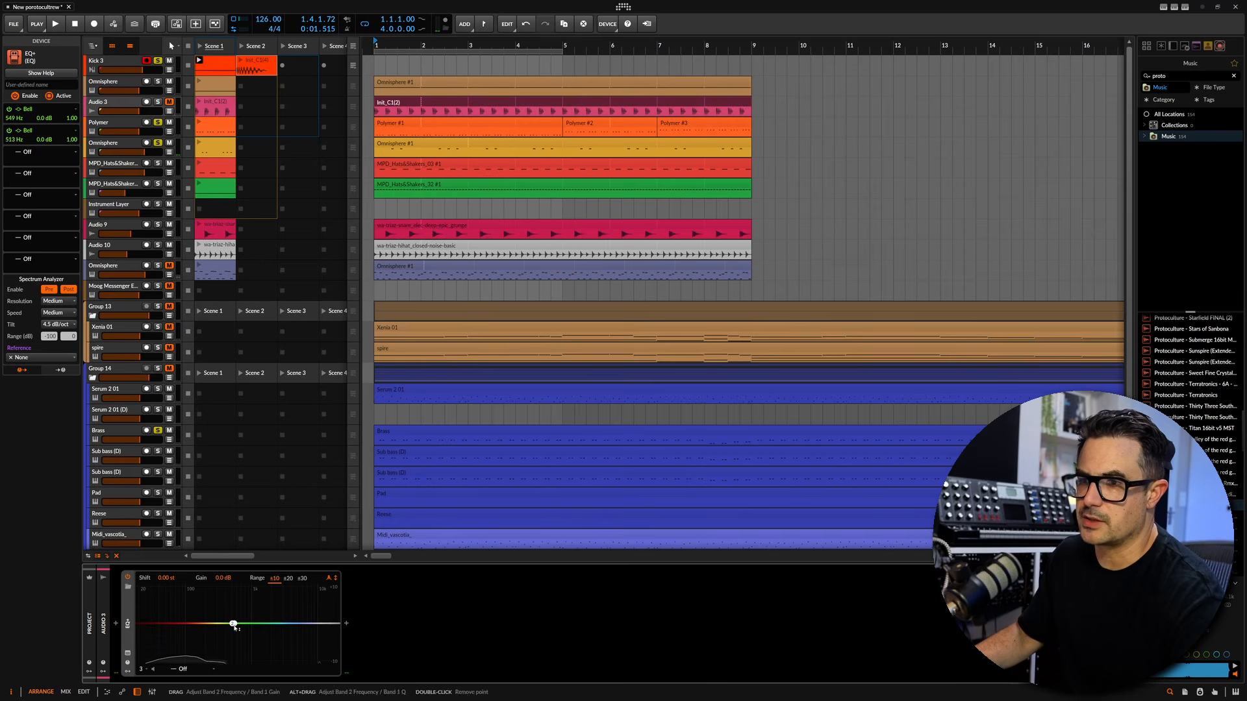
# - Audition an Over distortion at -1.5 dB after the EQ+, and remove both devices from the Audio 3 track
pyautogui.click(347, 624)
pyautogui.write('over')
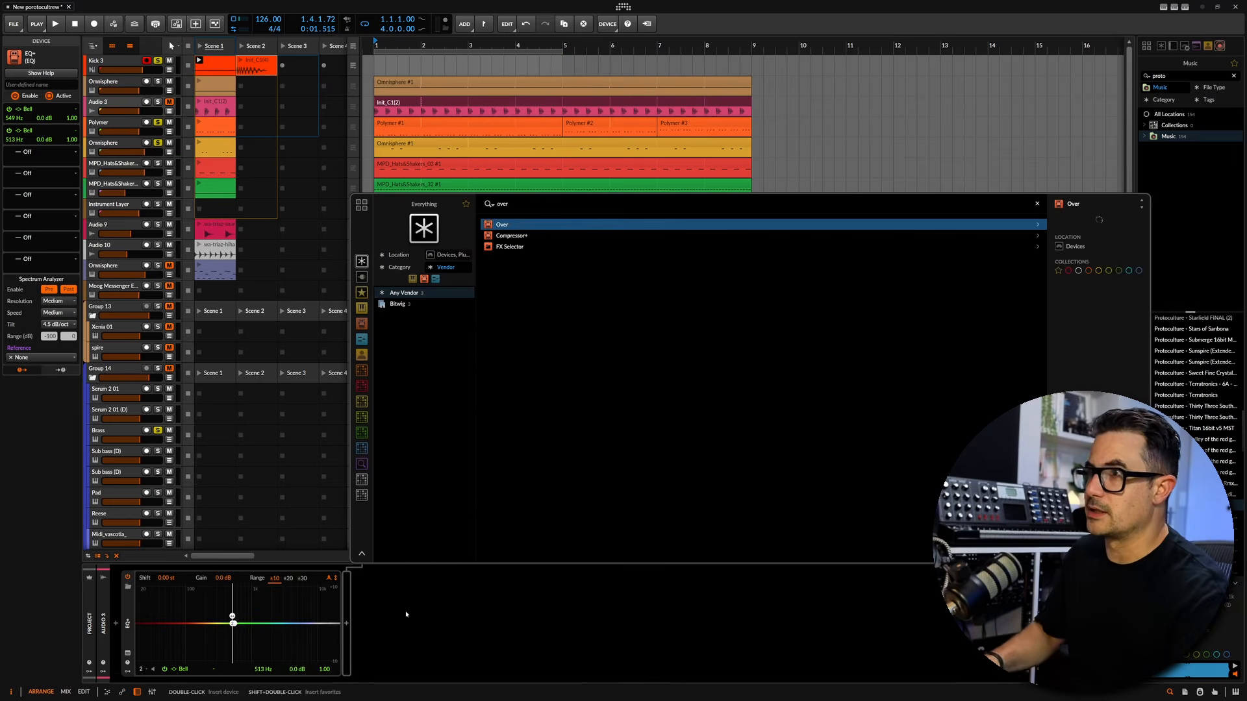
pyautogui.press('Return')
pyautogui.press('space')
pyautogui.moveTo(396, 624); pyautogui.dragTo(393, 625)
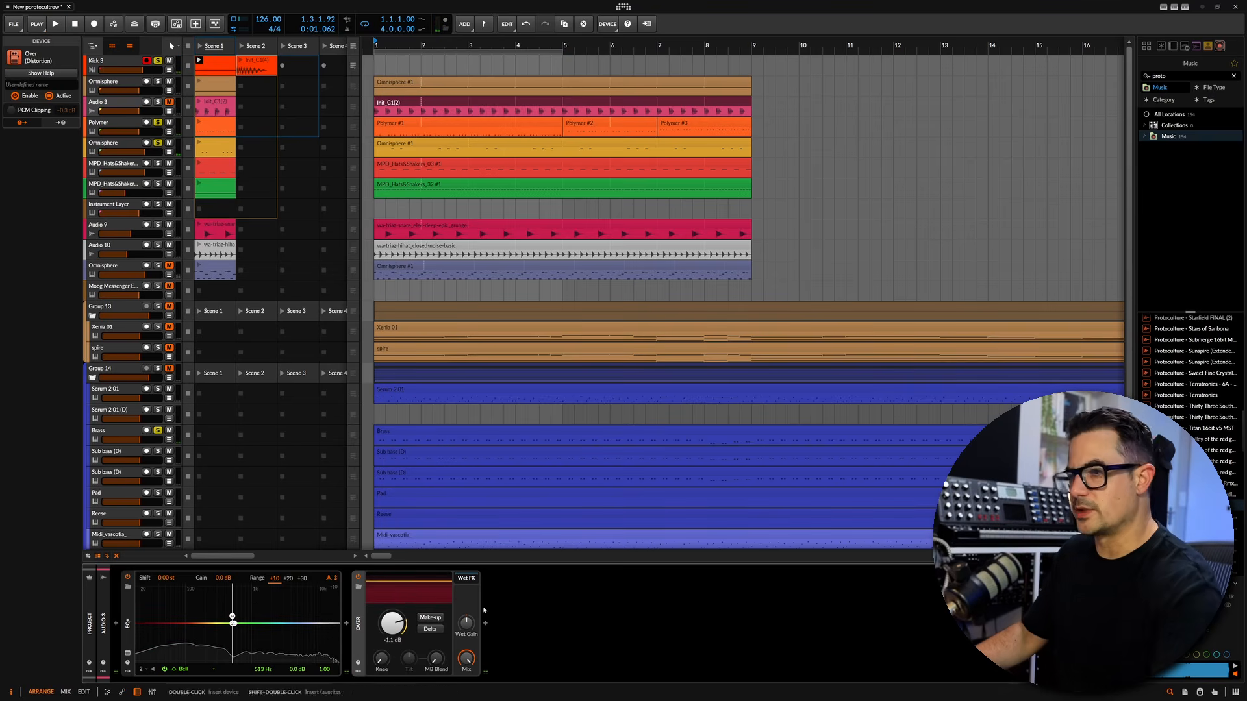
pyautogui.press('Delete')
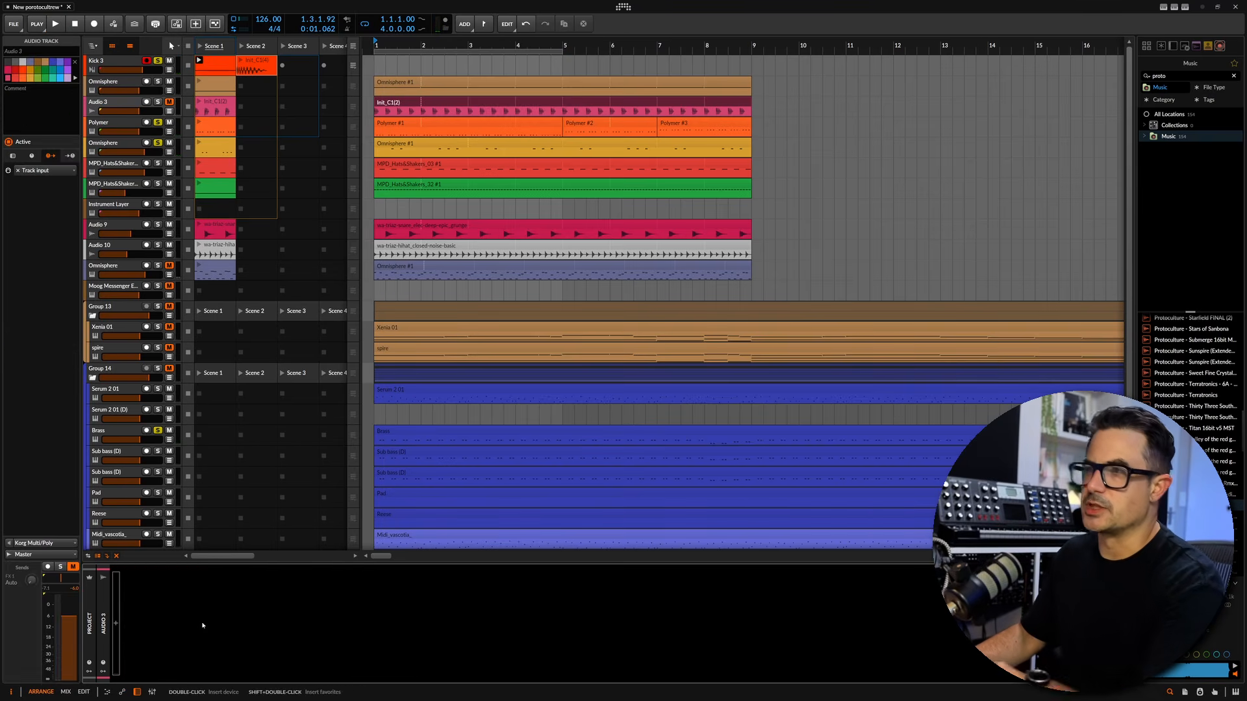